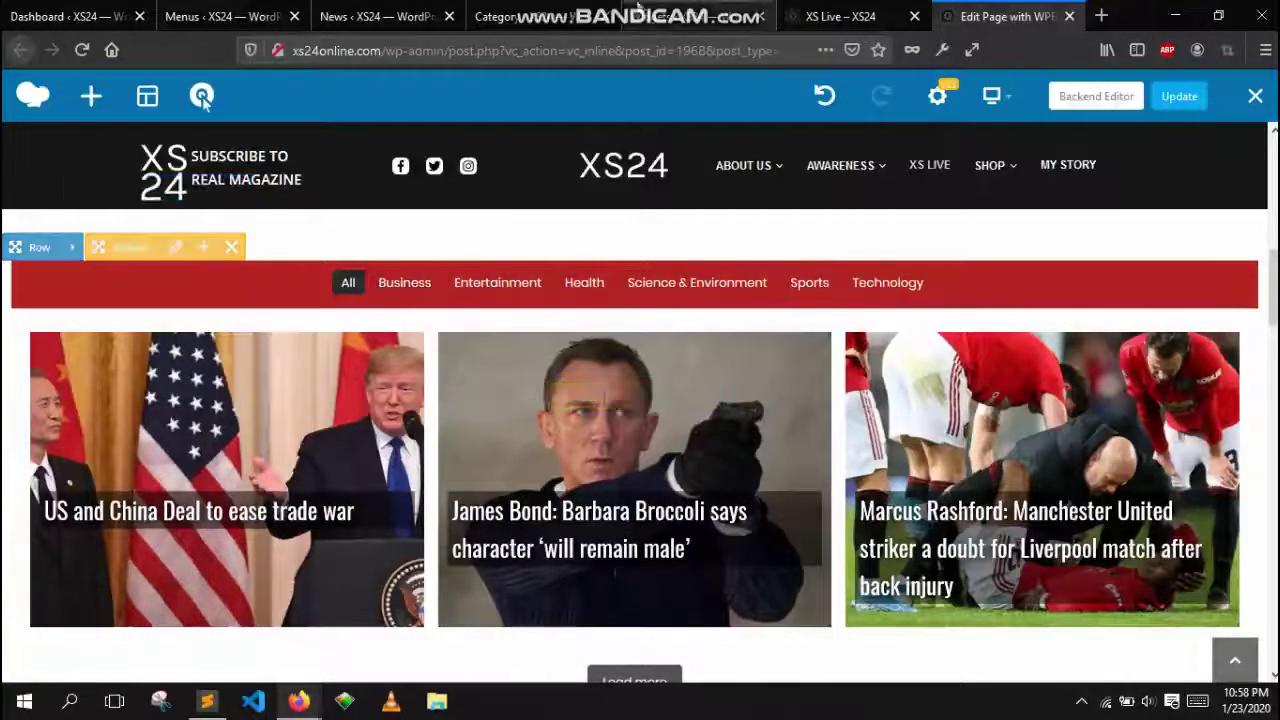
Review the News categories and their post counts, and examine the category filter bar above the news grid on the XS Live page
{"action": "left_click", "coordinate": [518, 16]}
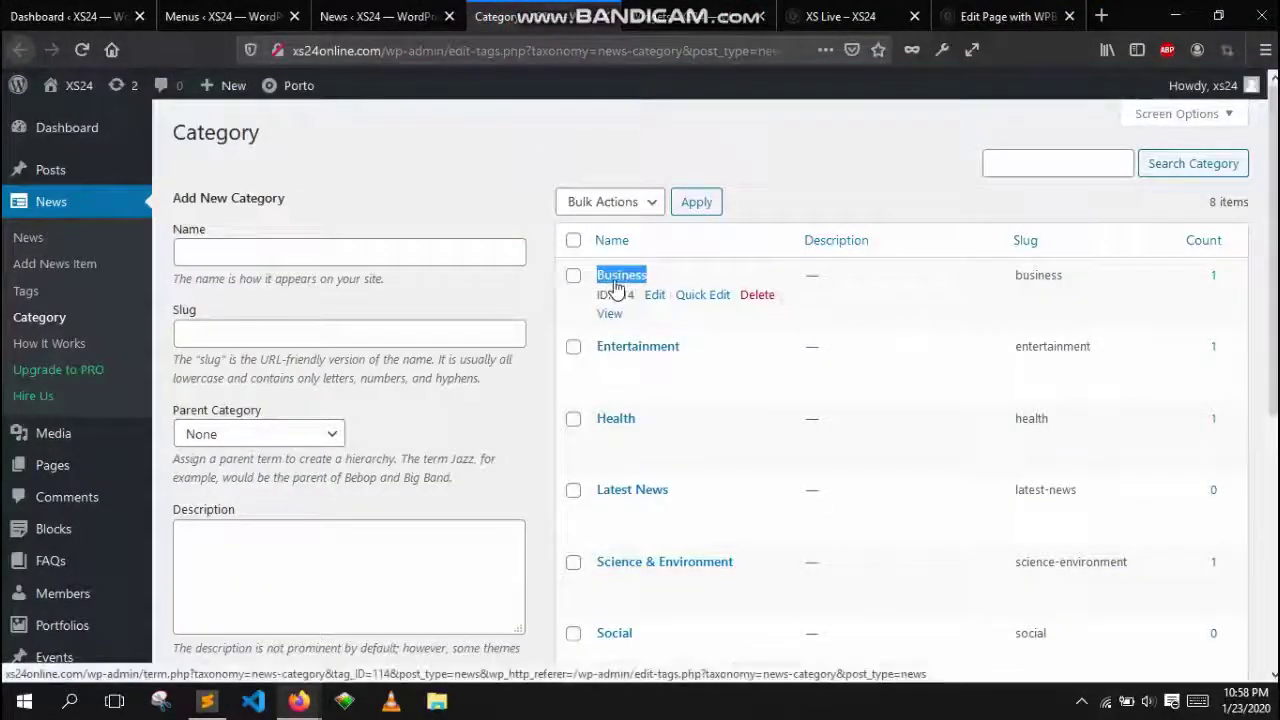
{"action": "scroll", "coordinate": [625, 340], "scroll_direction": "down", "scroll_amount": 2}
{"action": "scroll", "coordinate": [636, 530], "scroll_direction": "down", "scroll_amount": 2}
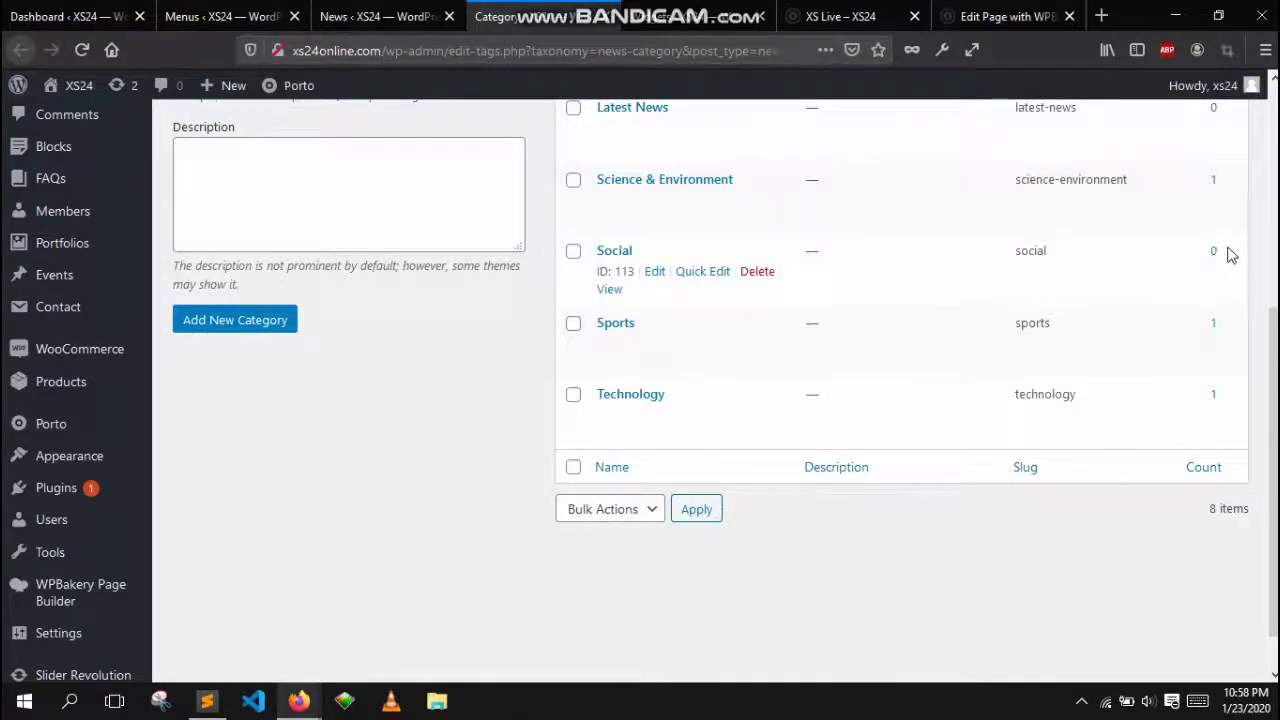
{"action": "left_click", "coordinate": [849, 16]}
{"action": "scroll", "coordinate": [791, 324], "scroll_direction": "down", "scroll_amount": 7}
{"action": "scroll", "coordinate": [680, 349], "scroll_direction": "up", "scroll_amount": 2}
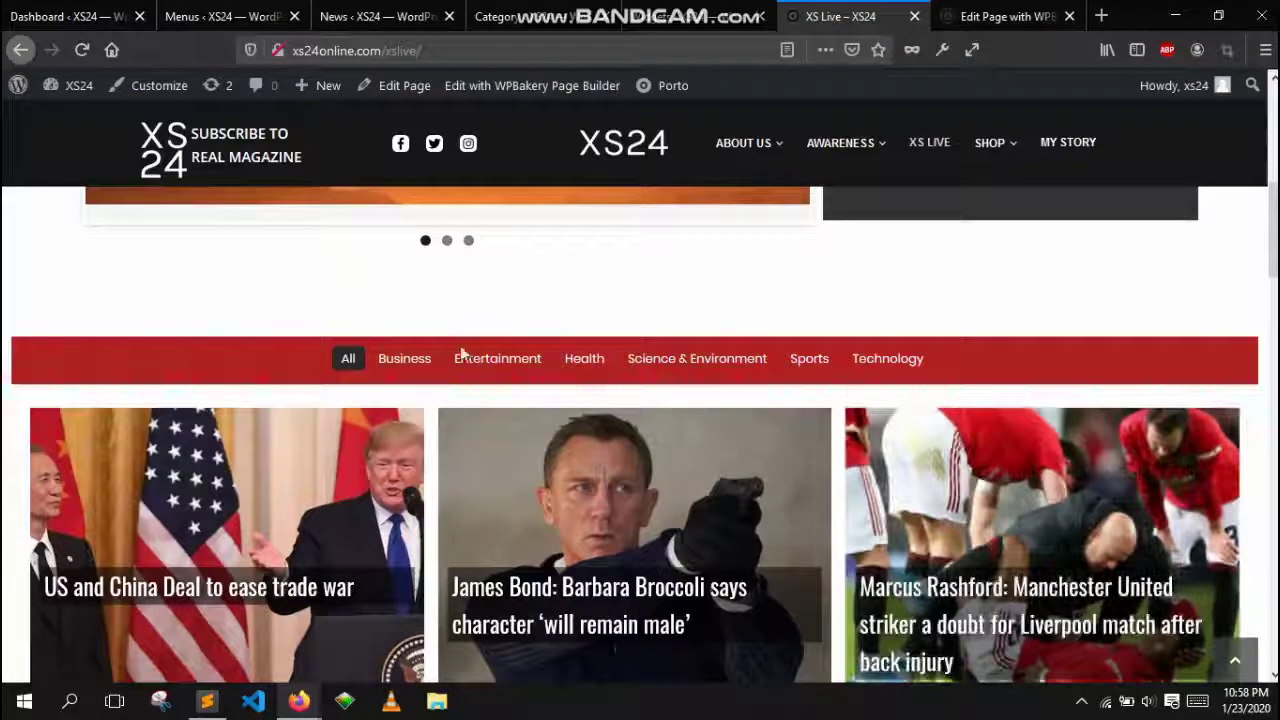
{"action": "scroll", "coordinate": [465, 352], "scroll_direction": "down", "scroll_amount": 2}
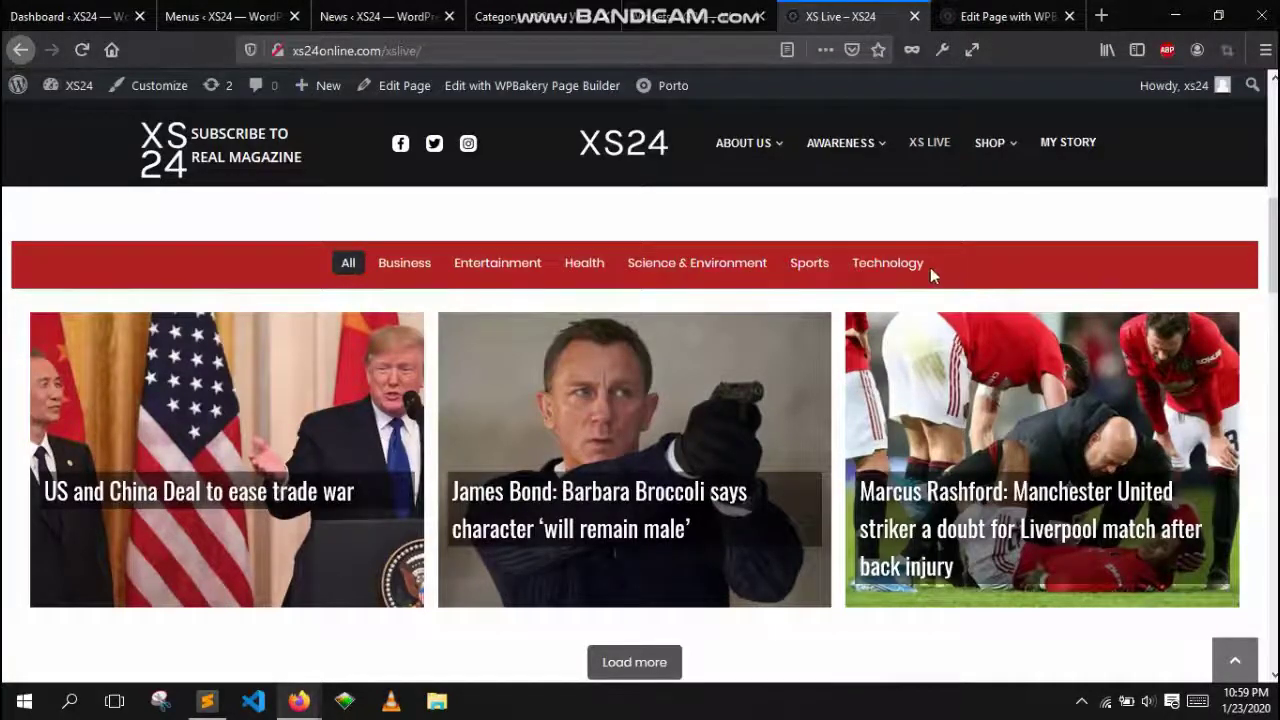
Compare each News category's post count, especially Latest News and Social, with the entries offered in the live page's filter bar
{"action": "left_click", "coordinate": [556, 14]}
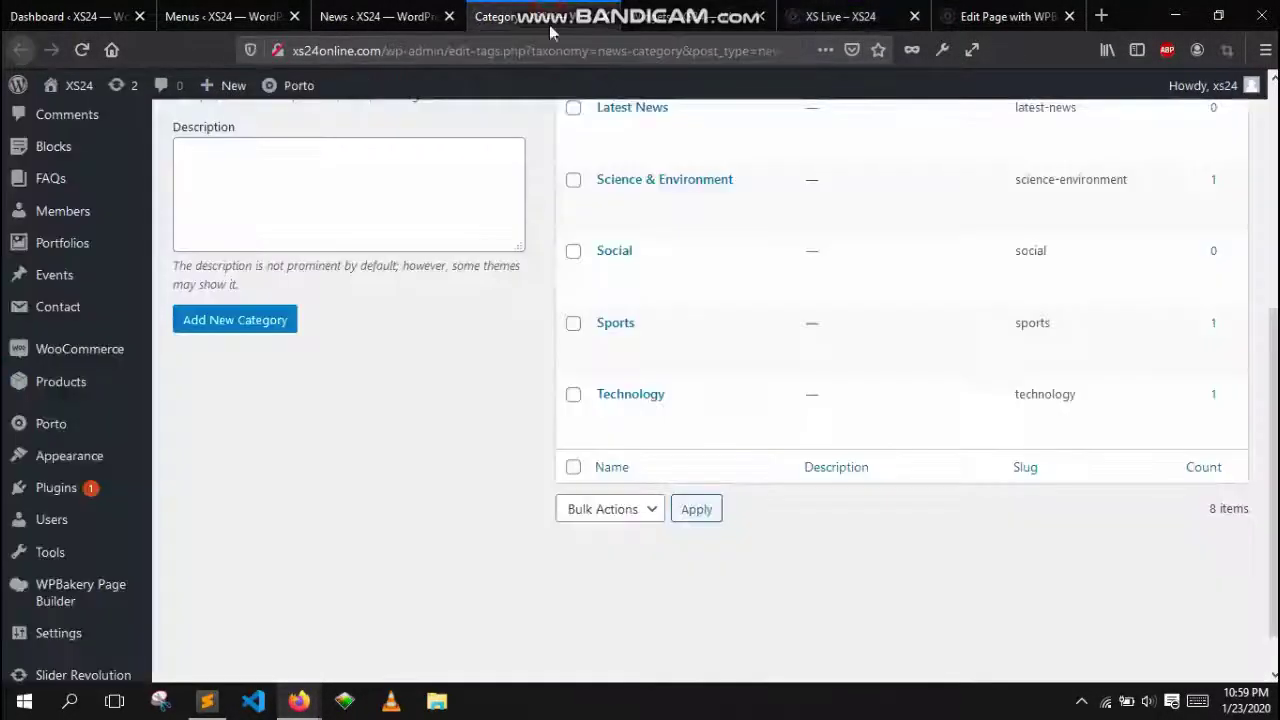
{"action": "scroll", "coordinate": [689, 249], "scroll_direction": "up", "scroll_amount": 5}
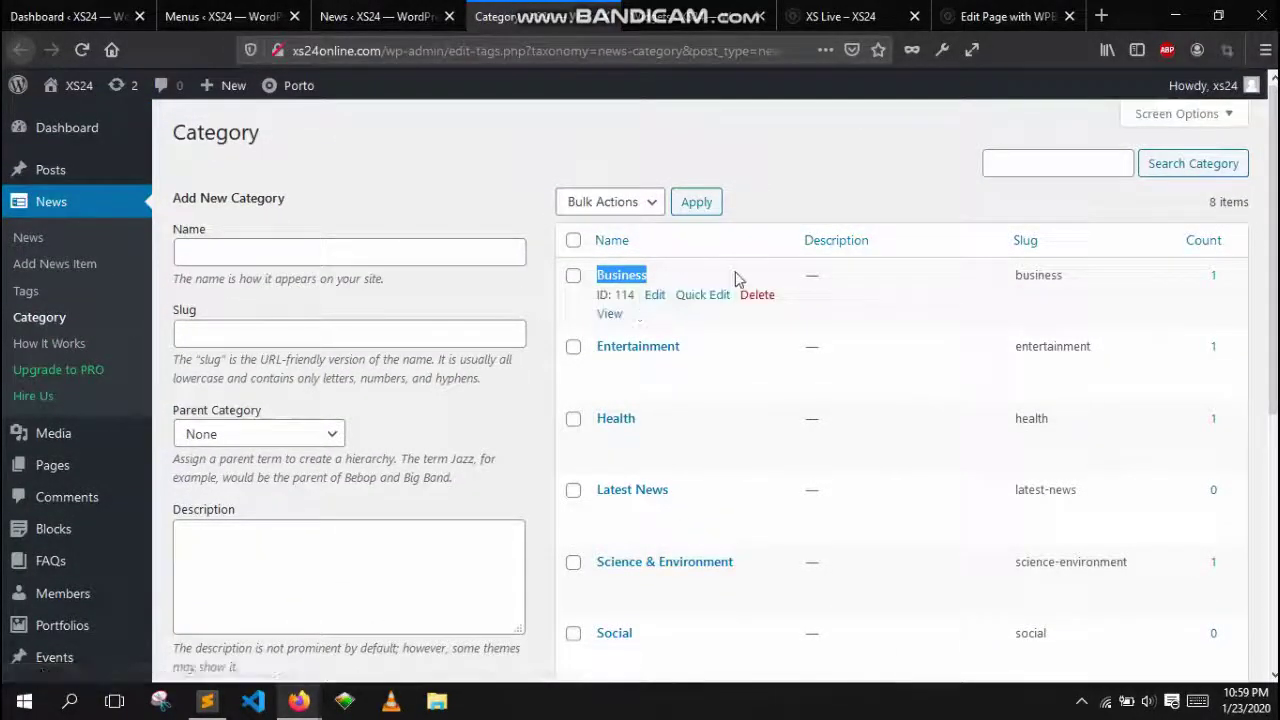
{"action": "scroll", "coordinate": [660, 371], "scroll_direction": "down", "scroll_amount": 5}
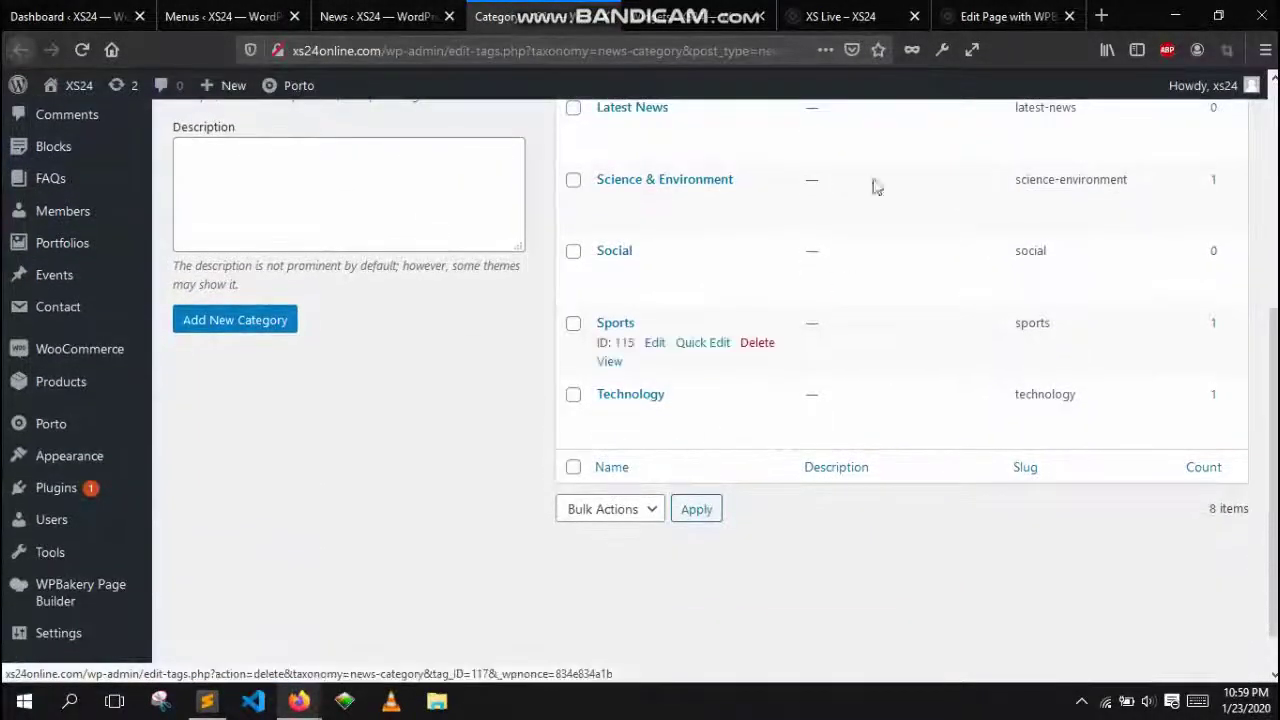
{"action": "left_click", "coordinate": [840, 16]}
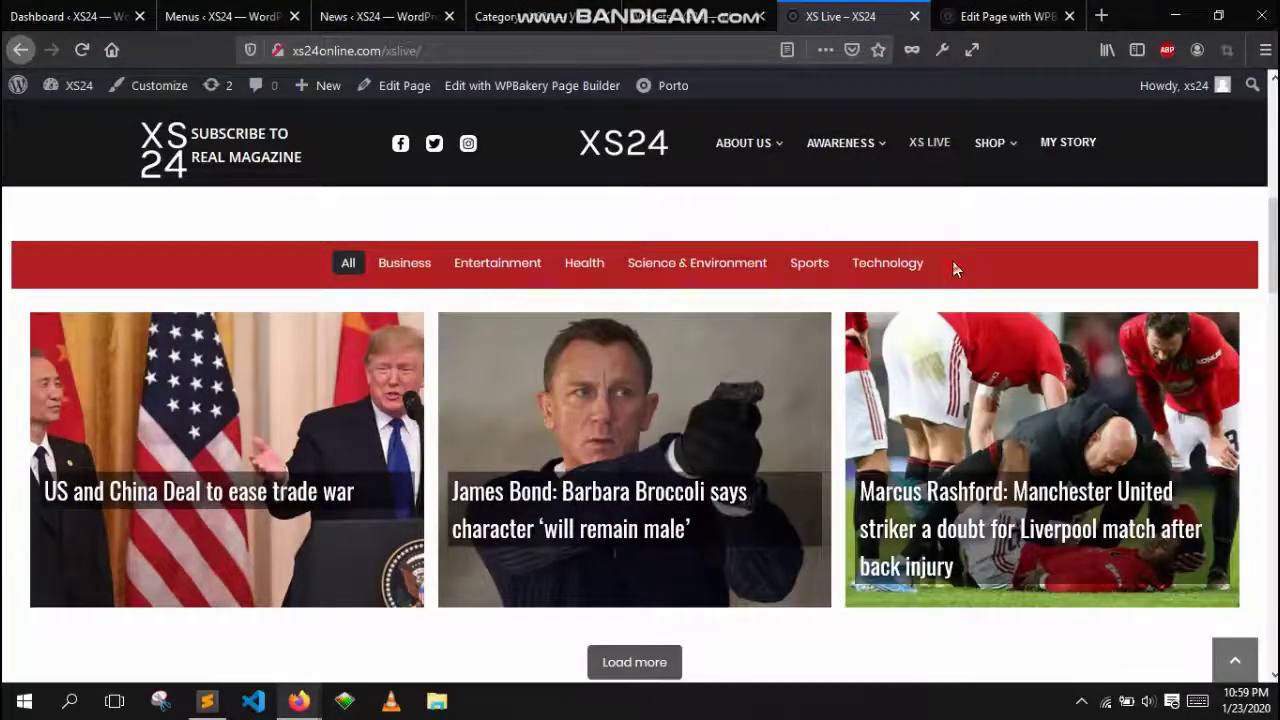
{"action": "key", "text": "ctrl+Page_Up"}
{"action": "key", "text": "ctrl+Page_Up"}
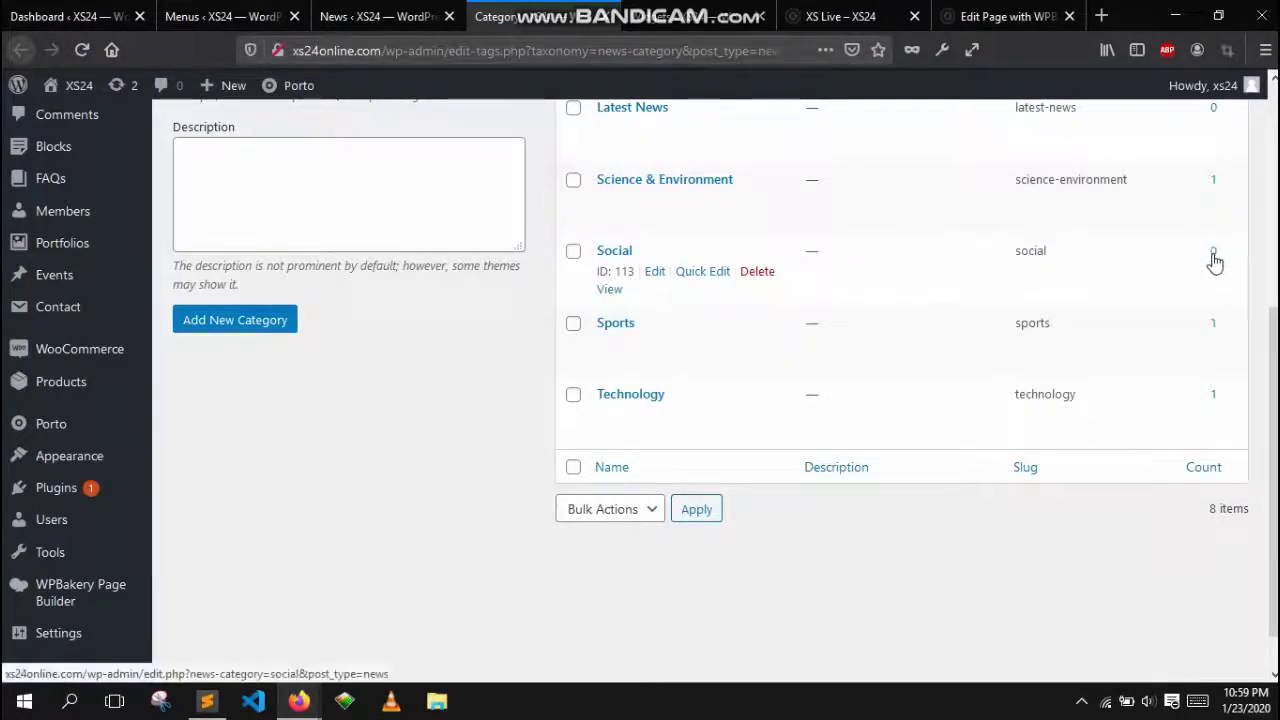
{"action": "left_click", "coordinate": [806, 8]}
{"action": "scroll", "coordinate": [689, 380], "scroll_direction": "down", "scroll_amount": 2}
{"action": "scroll", "coordinate": [734, 420], "scroll_direction": "up", "scroll_amount": 2}
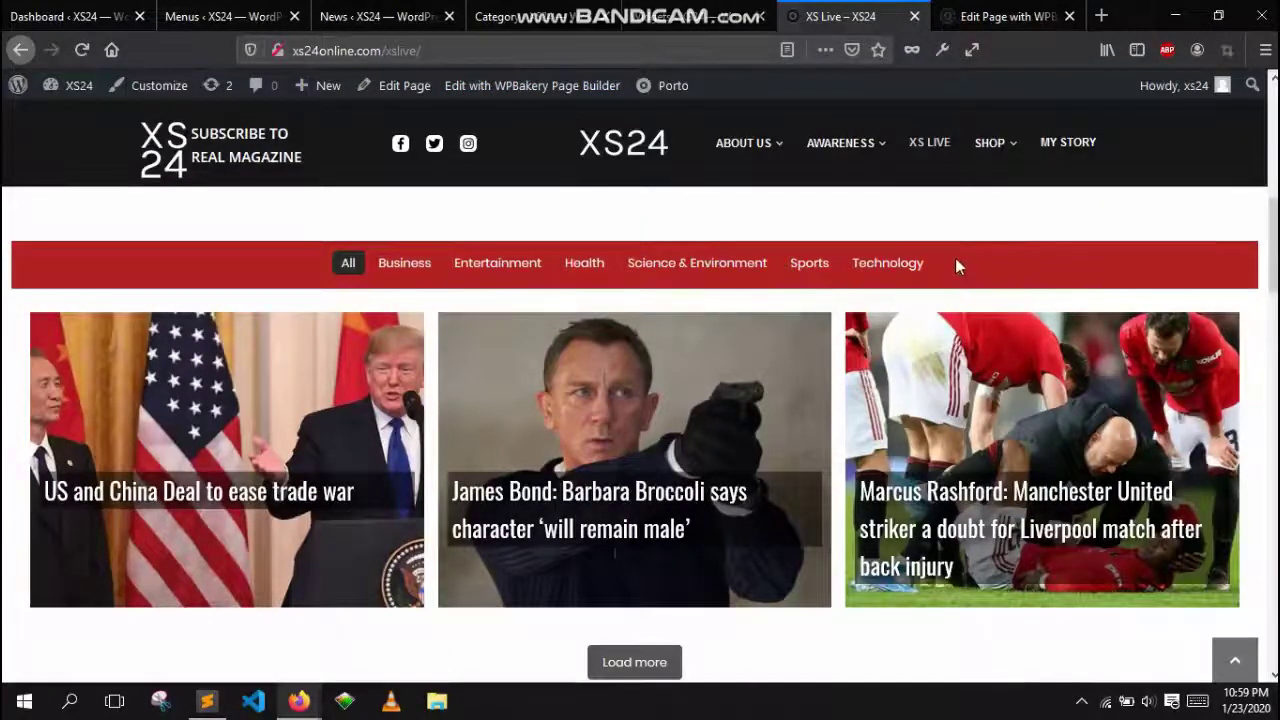
{"action": "left_click", "coordinate": [530, 16]}
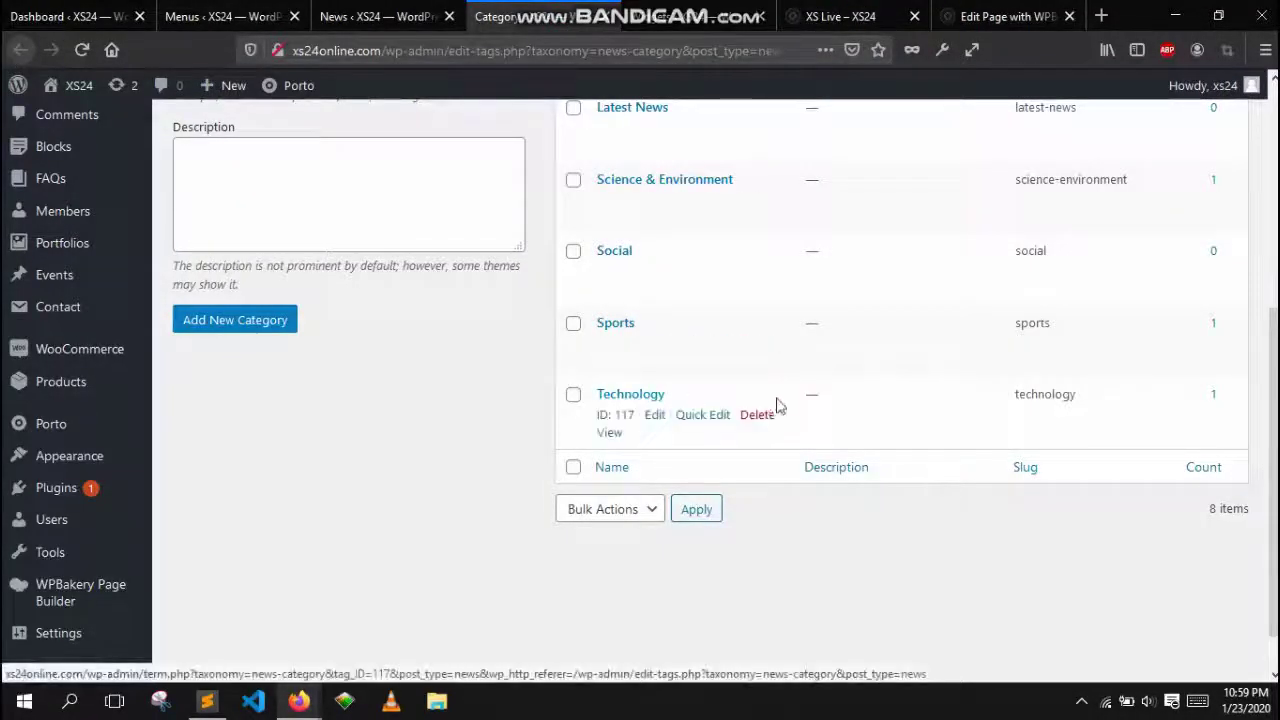
{"action": "scroll", "coordinate": [770, 410], "scroll_direction": "up", "scroll_amount": 5}
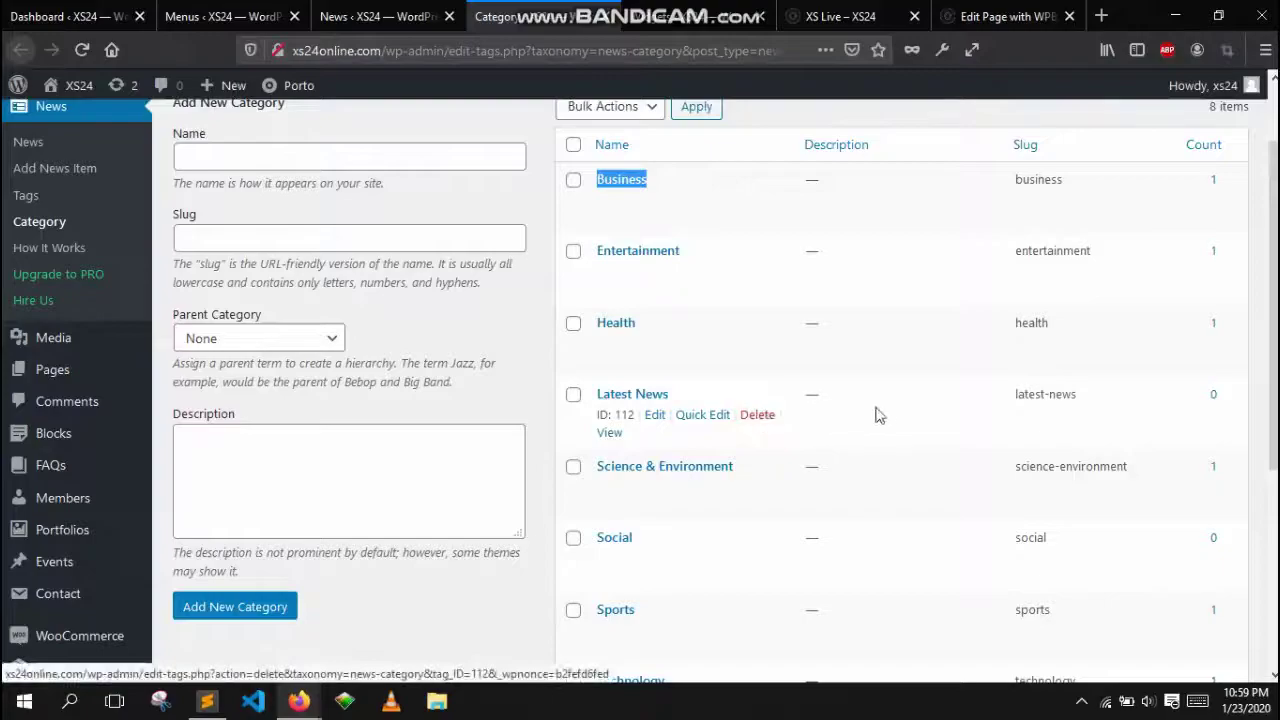
{"action": "scroll", "coordinate": [893, 405], "scroll_direction": "down", "scroll_amount": 3}
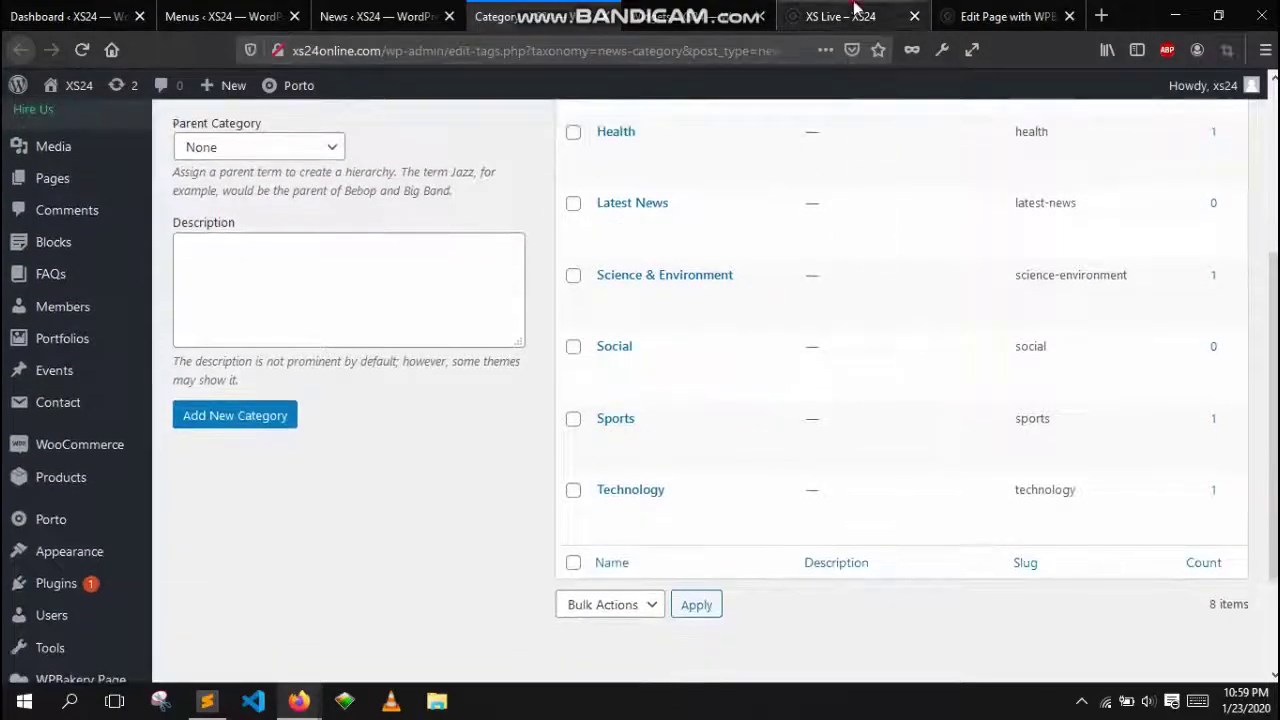
{"action": "left_click", "coordinate": [840, 16]}
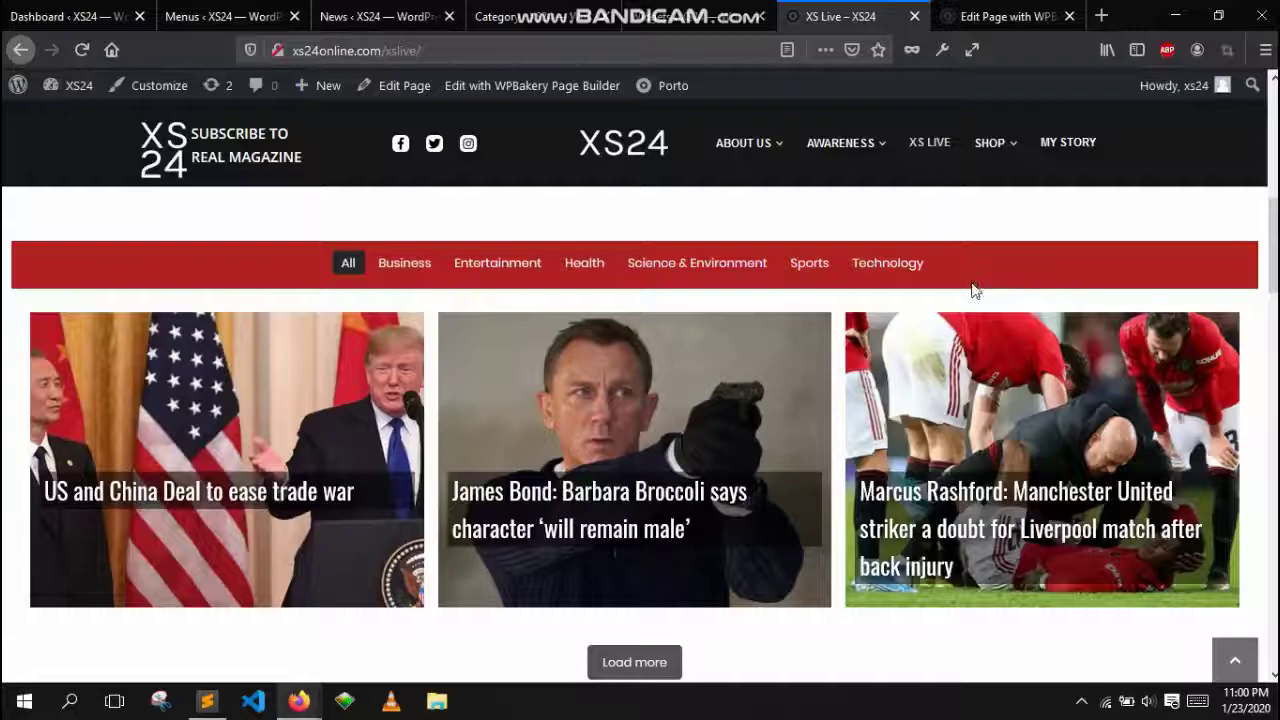
Open the filter settings of the news post grid on the XS Live page in WPBakery Page Builder
{"action": "left_click", "coordinate": [988, 17]}
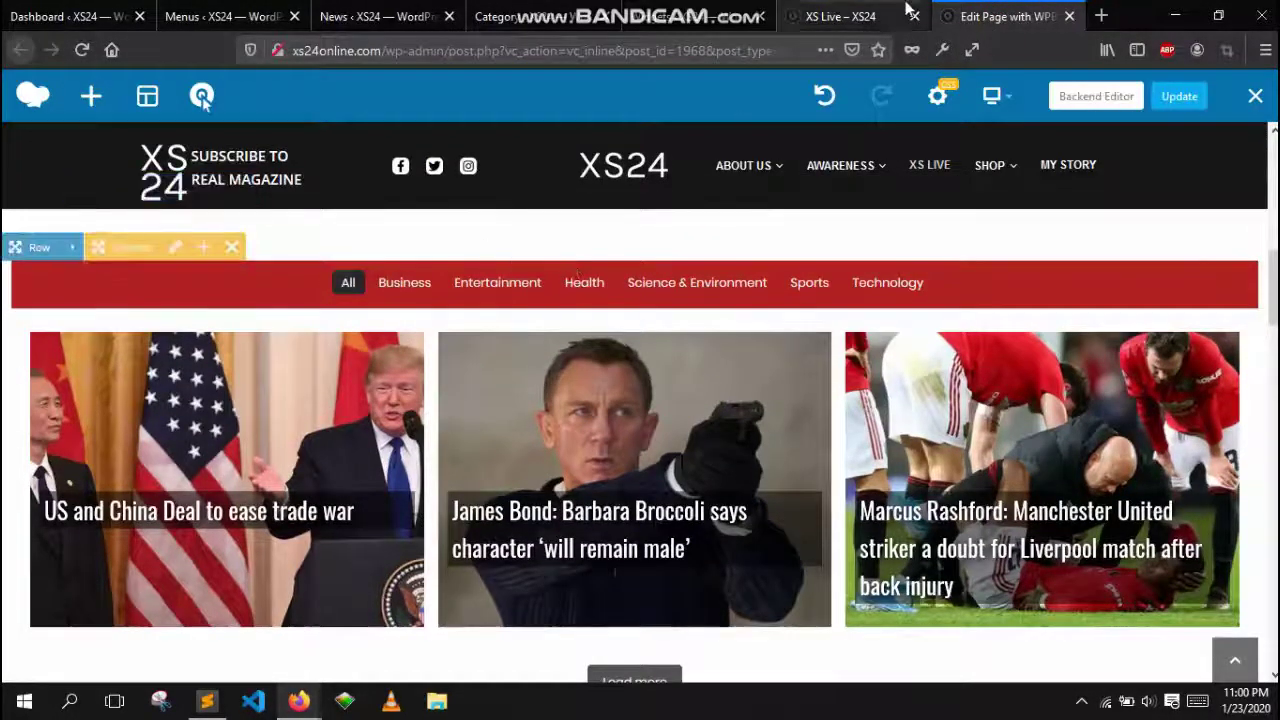
{"action": "left_click", "coordinate": [840, 16]}
{"action": "left_click", "coordinate": [535, 86]}
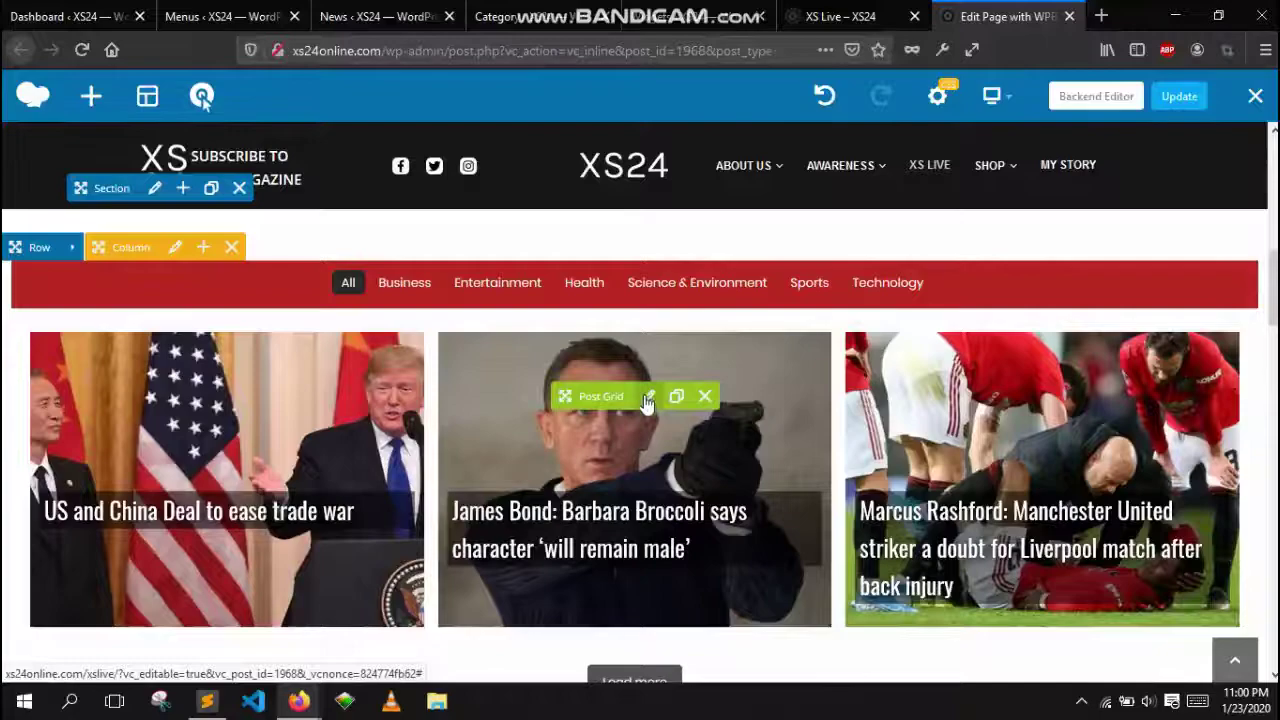
{"action": "left_click", "coordinate": [647, 398]}
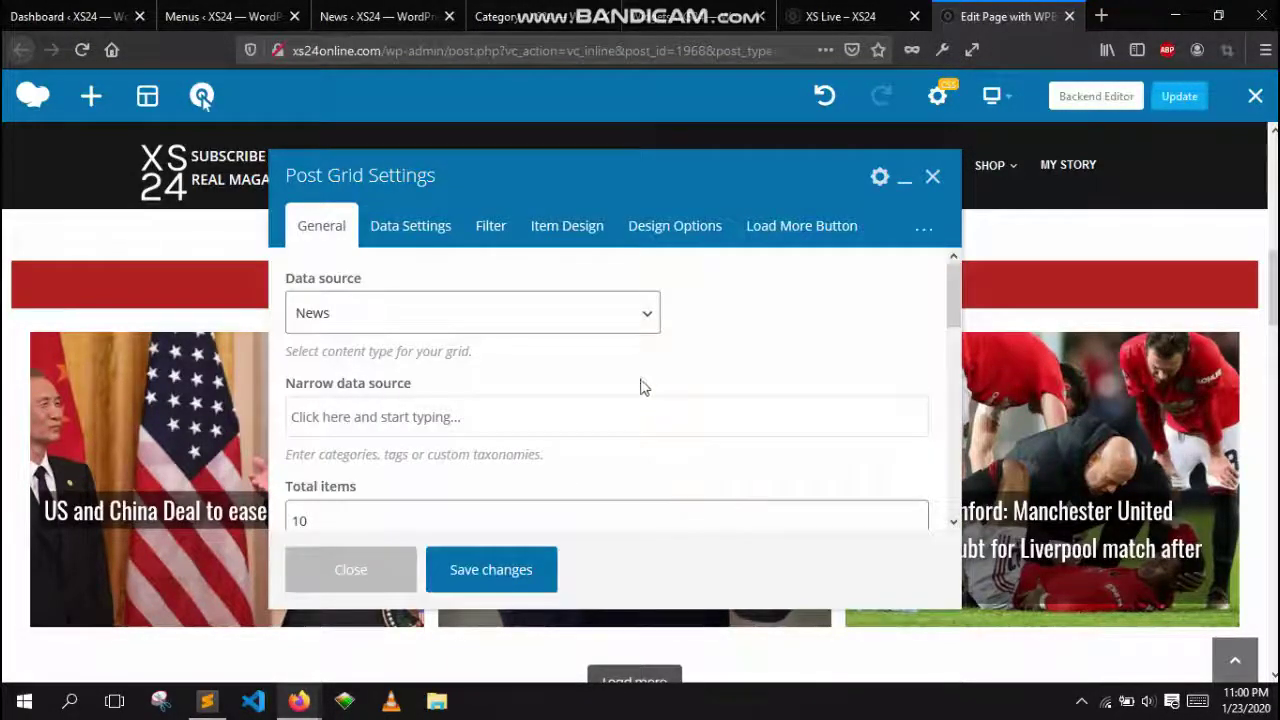
{"action": "left_click", "coordinate": [500, 229]}
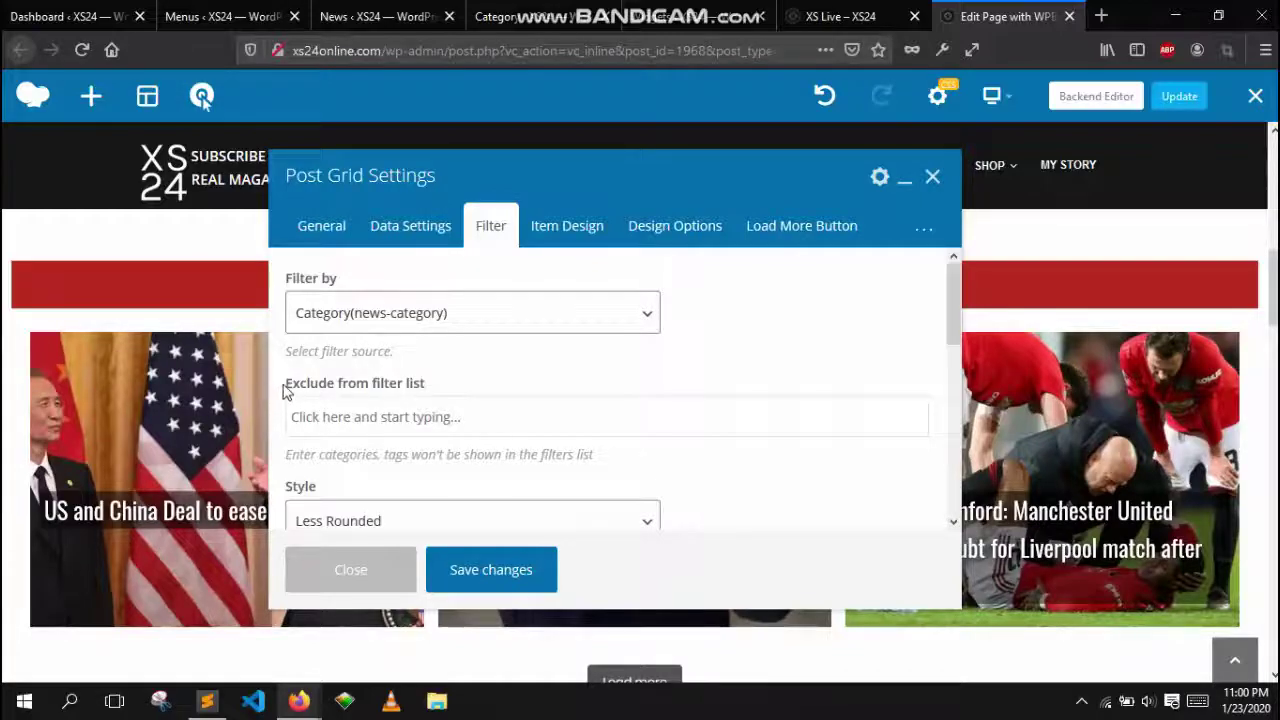
Try to exclude "breakingnews" from the post grid's filter list
{"action": "left_click_drag", "start_coordinate": [286, 383], "coordinate": [403, 383]}
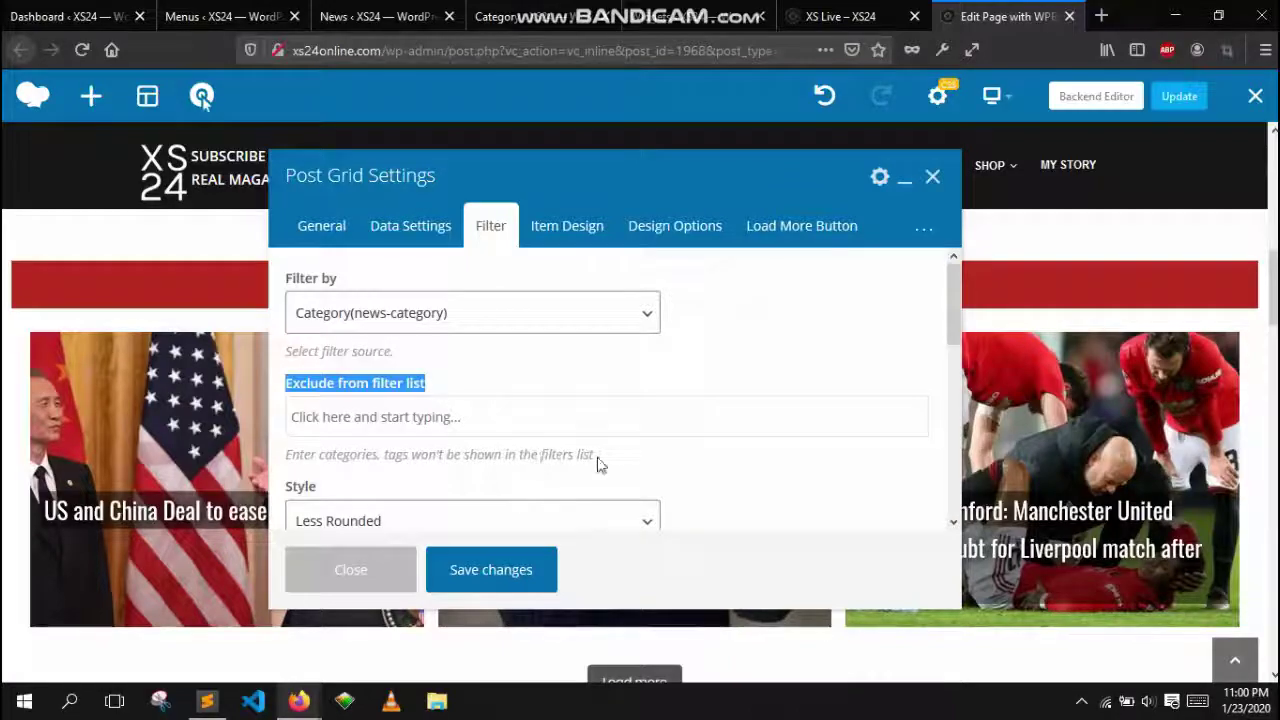
{"action": "left_click", "coordinate": [521, 418]}
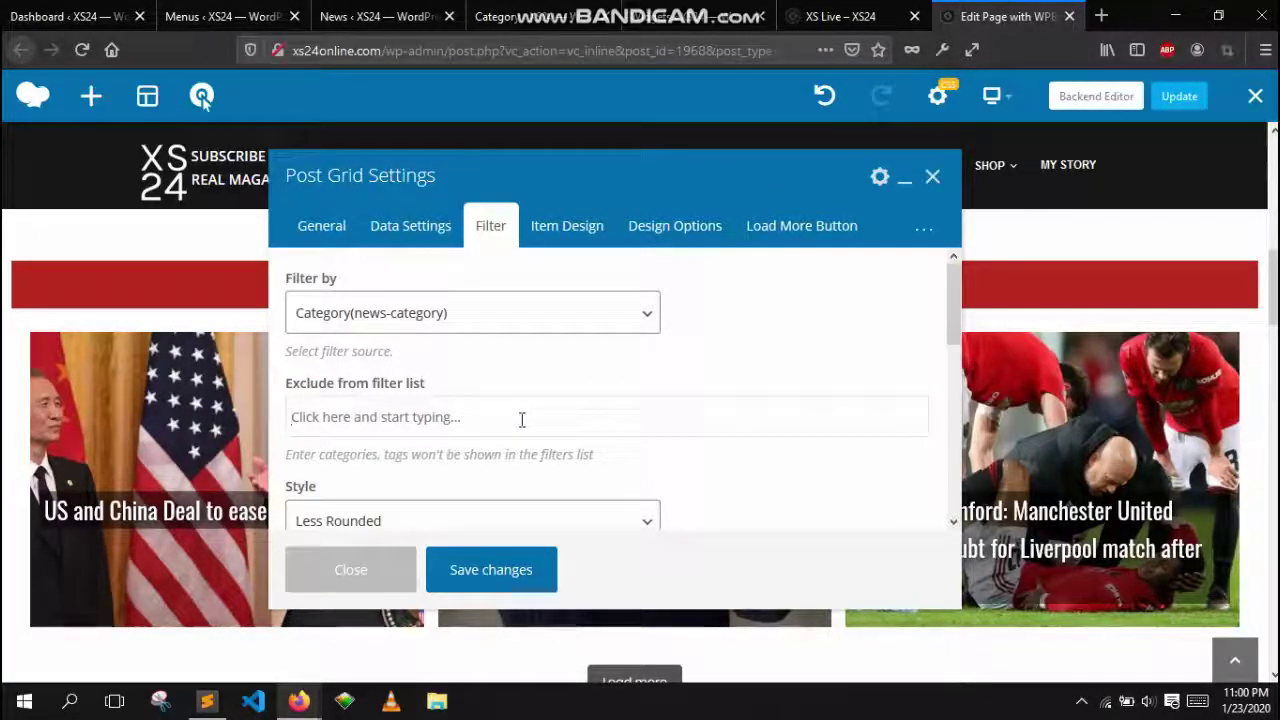
{"action": "type", "text": "breaking"}
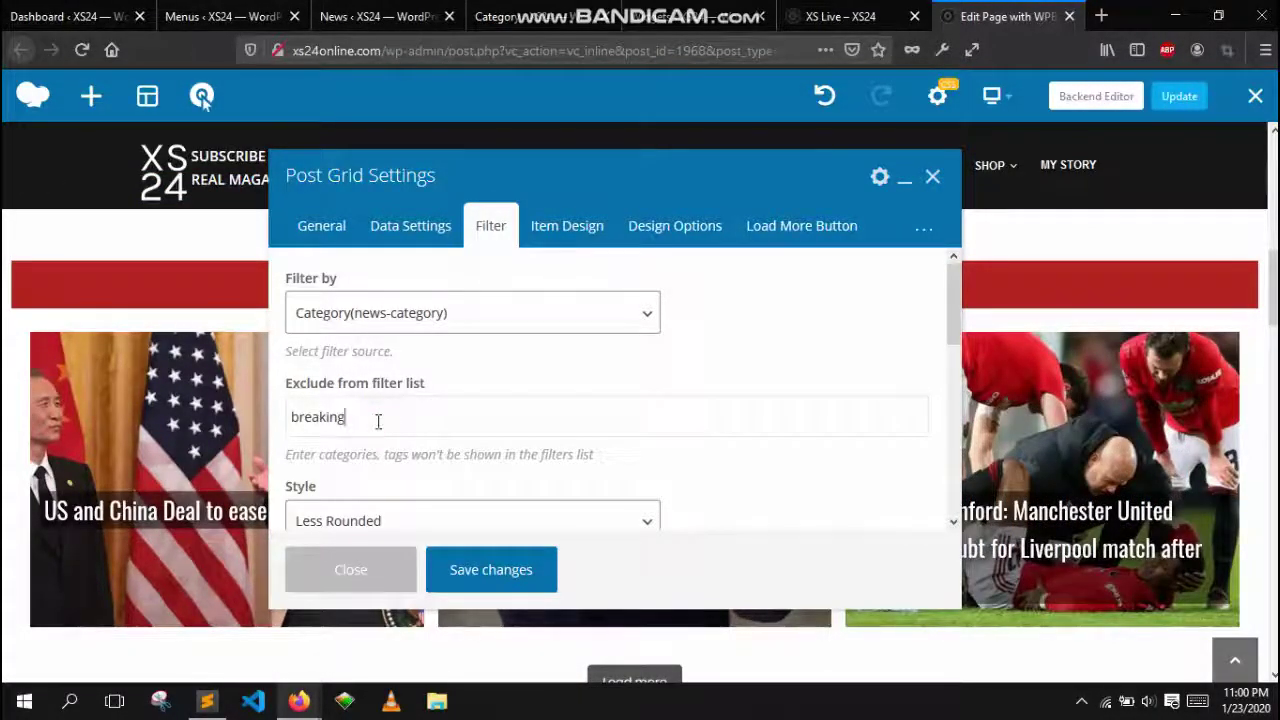
{"action": "type", "text": "ews"}
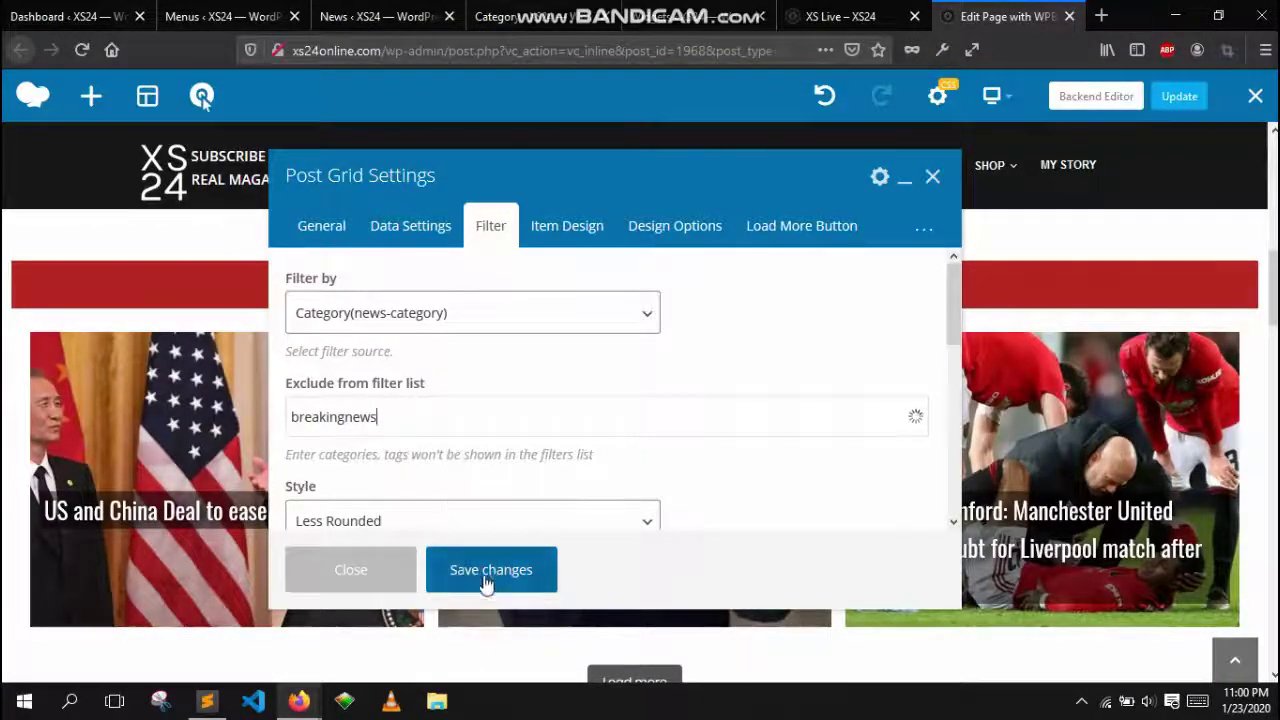
Exclude the Health category from the post grid's filter list, save the grid settings and close them
{"action": "left_click_drag", "start_coordinate": [620, 171], "coordinate": [1017, 205]}
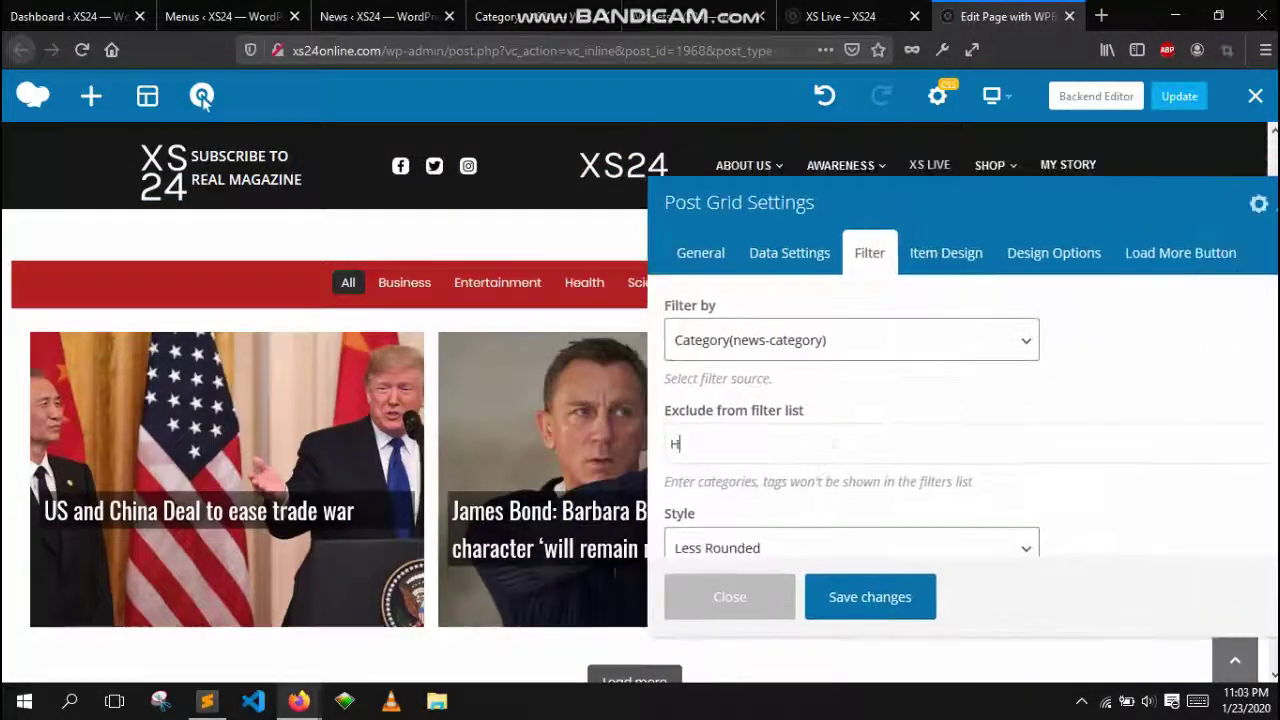
{"action": "type", "text": "ealth"}
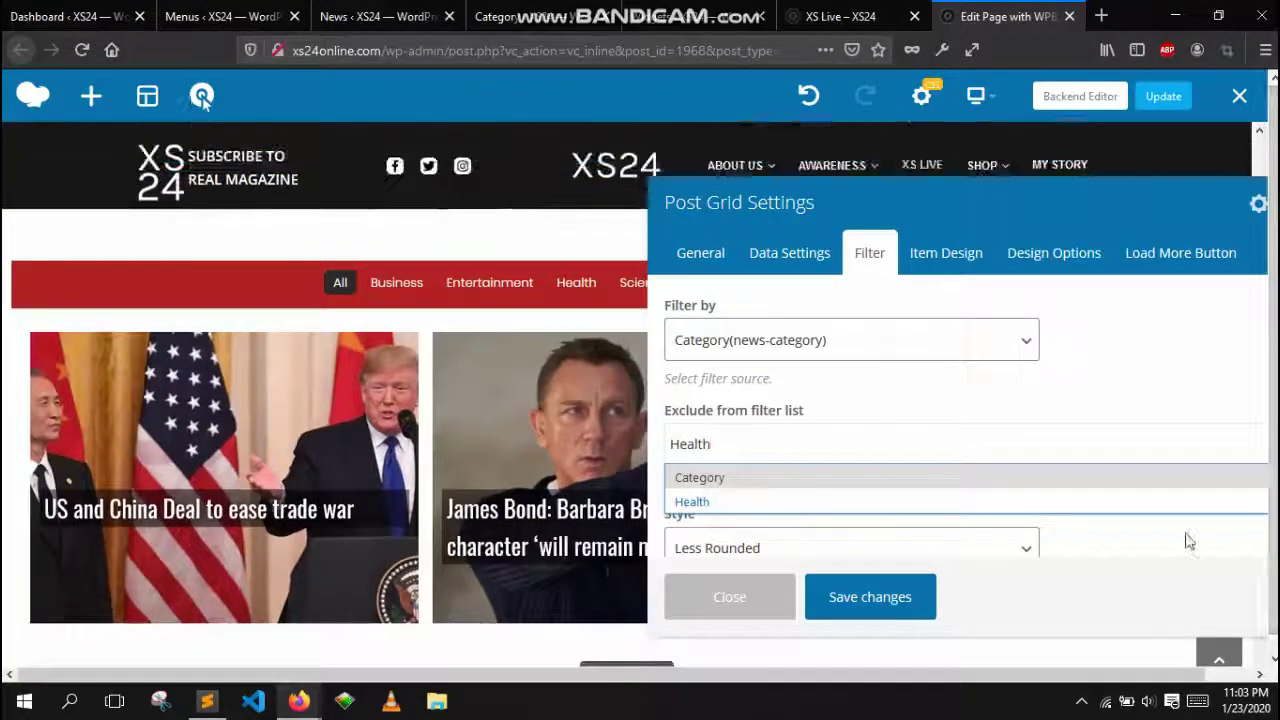
{"action": "left_click", "coordinate": [723, 508]}
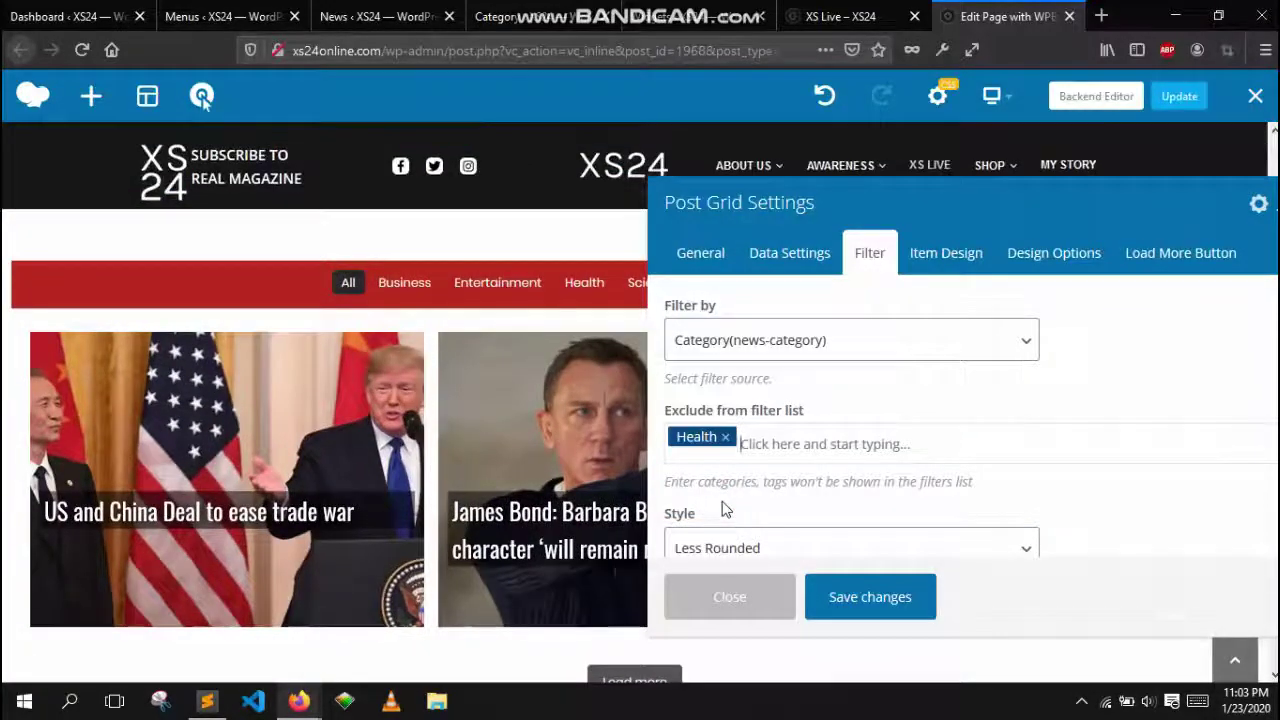
{"action": "left_click", "coordinate": [849, 592]}
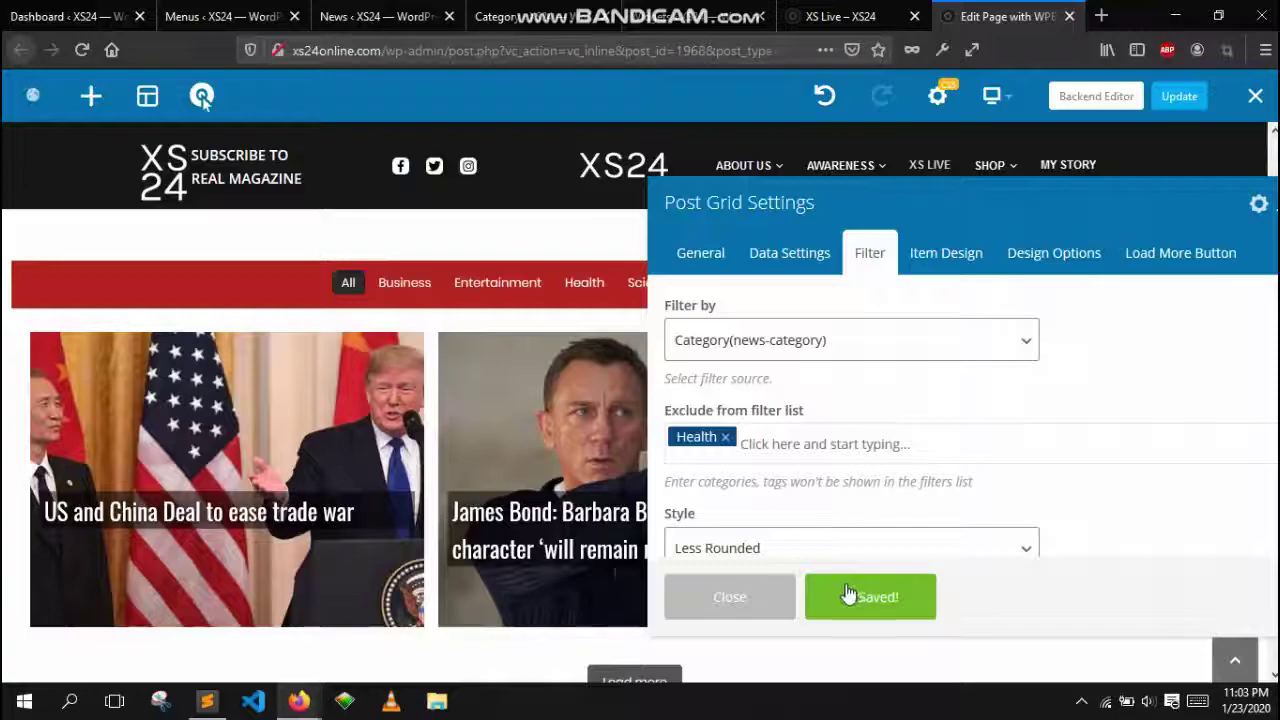
{"action": "left_click", "coordinate": [765, 596]}
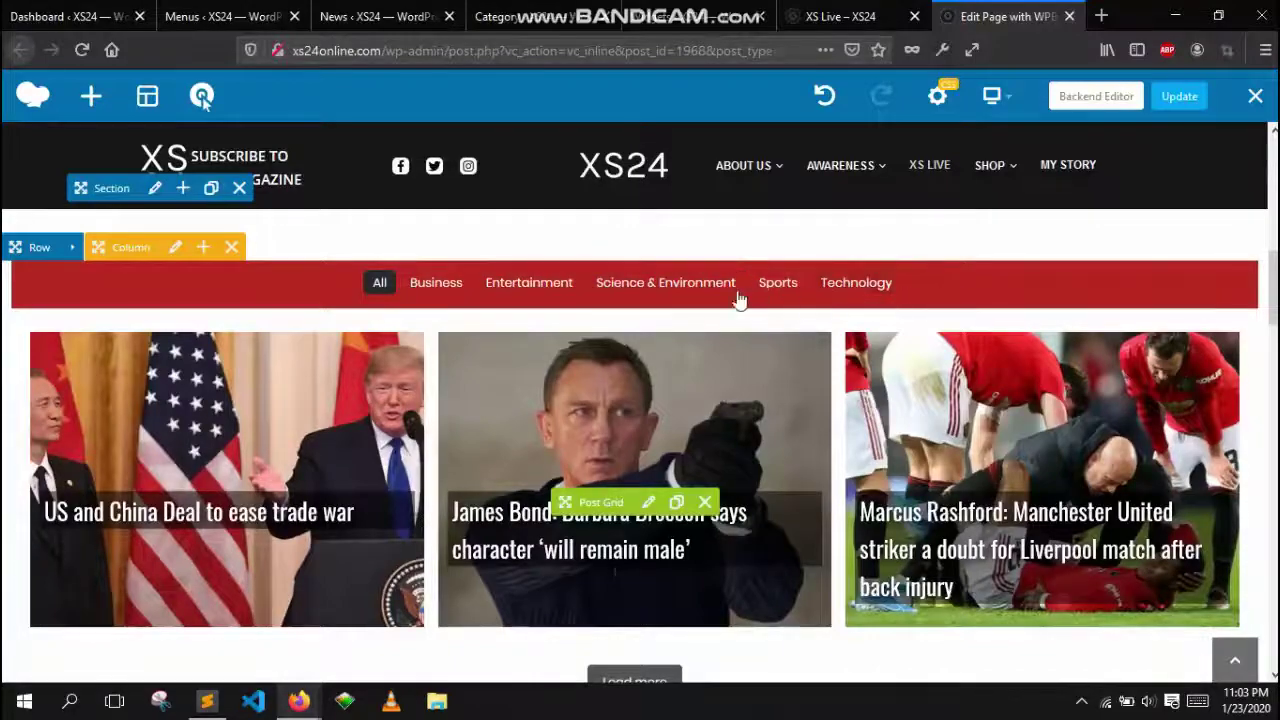
Remove Health from the post grid's excluded filter categories, save the grid settings and close them
{"action": "left_click", "coordinate": [649, 503]}
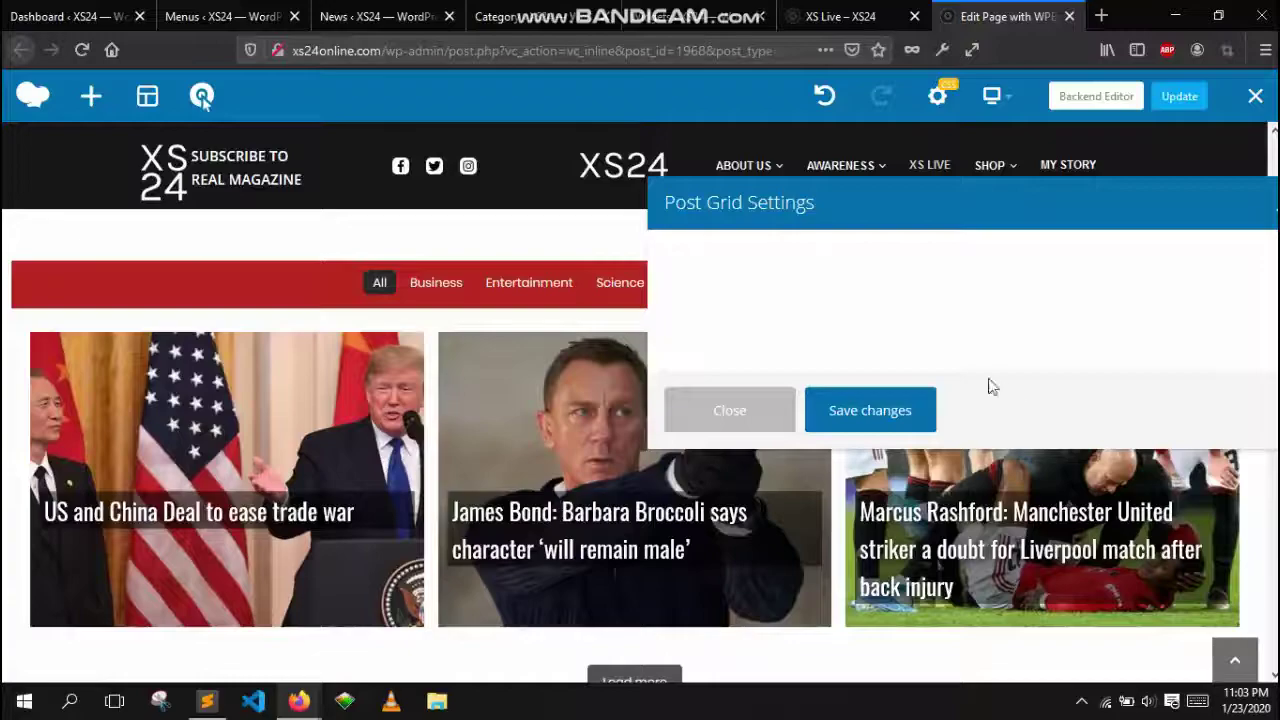
{"action": "left_click", "coordinate": [869, 253]}
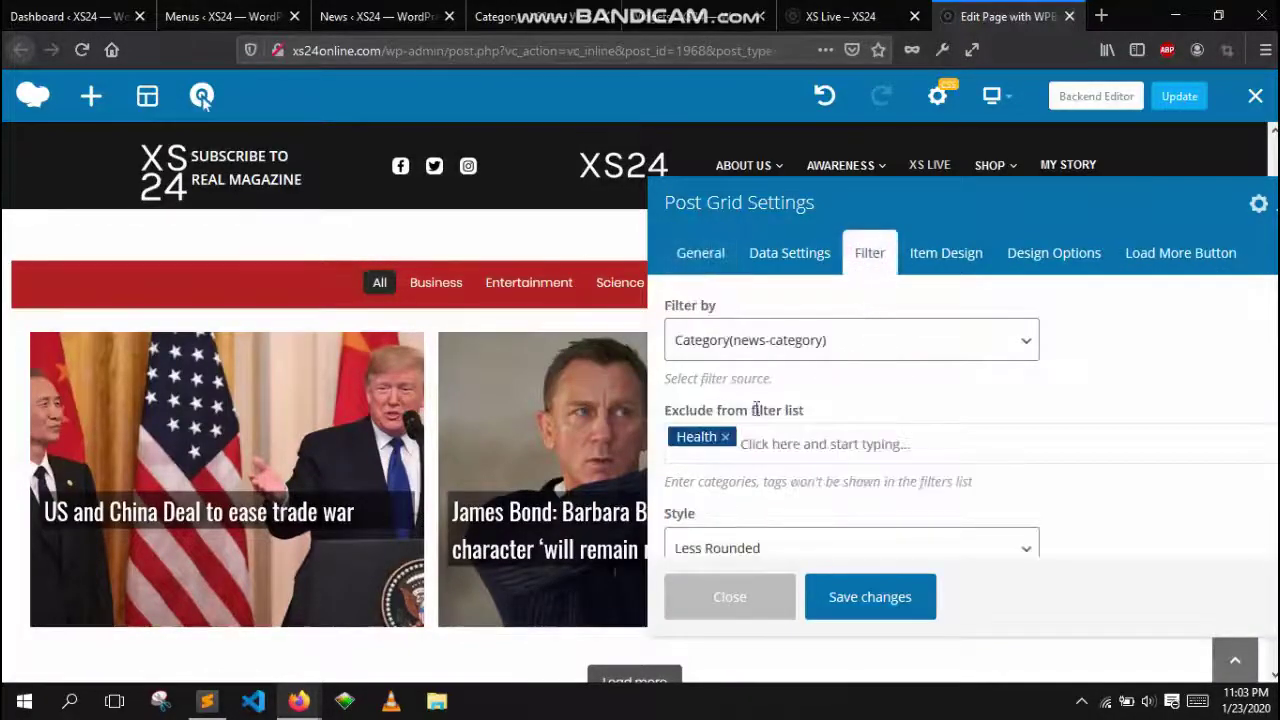
{"action": "left_click", "coordinate": [726, 438]}
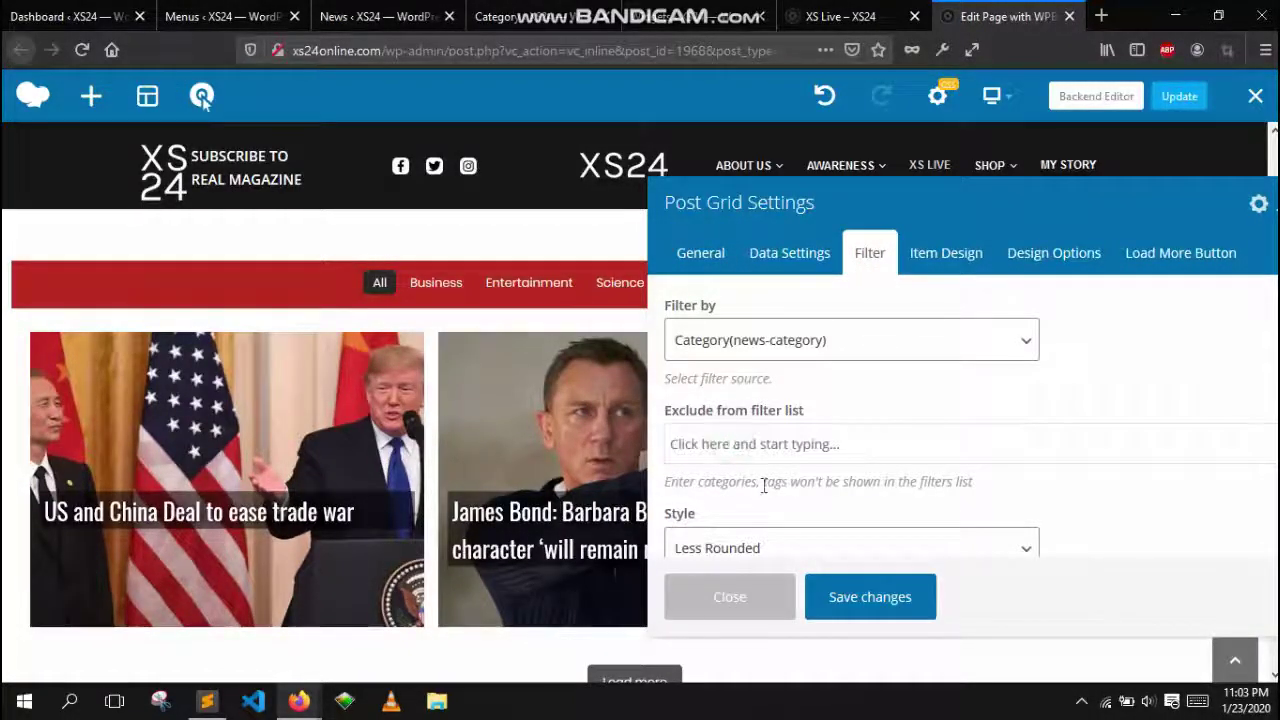
{"action": "left_click", "coordinate": [850, 600]}
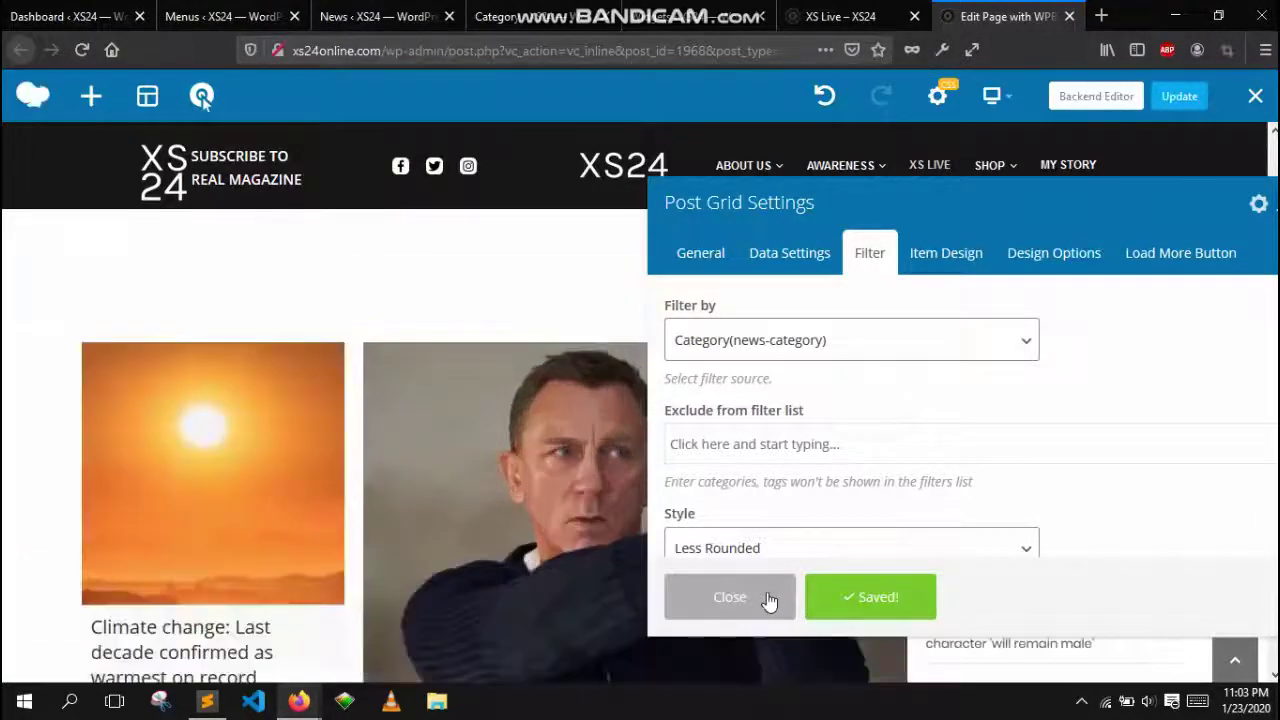
{"action": "left_click", "coordinate": [767, 597]}
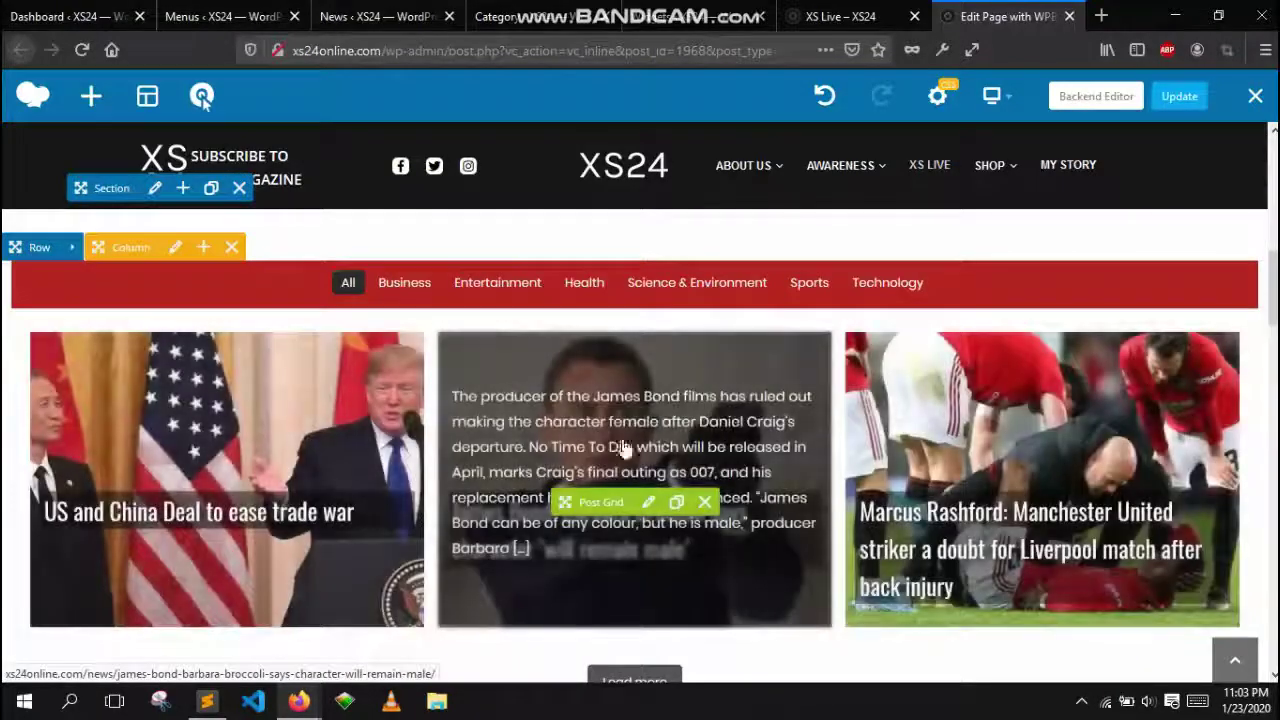
Test the grid's Health, Entertainment, Business and All filters and look over the page sections below
{"action": "left_click", "coordinate": [584, 282]}
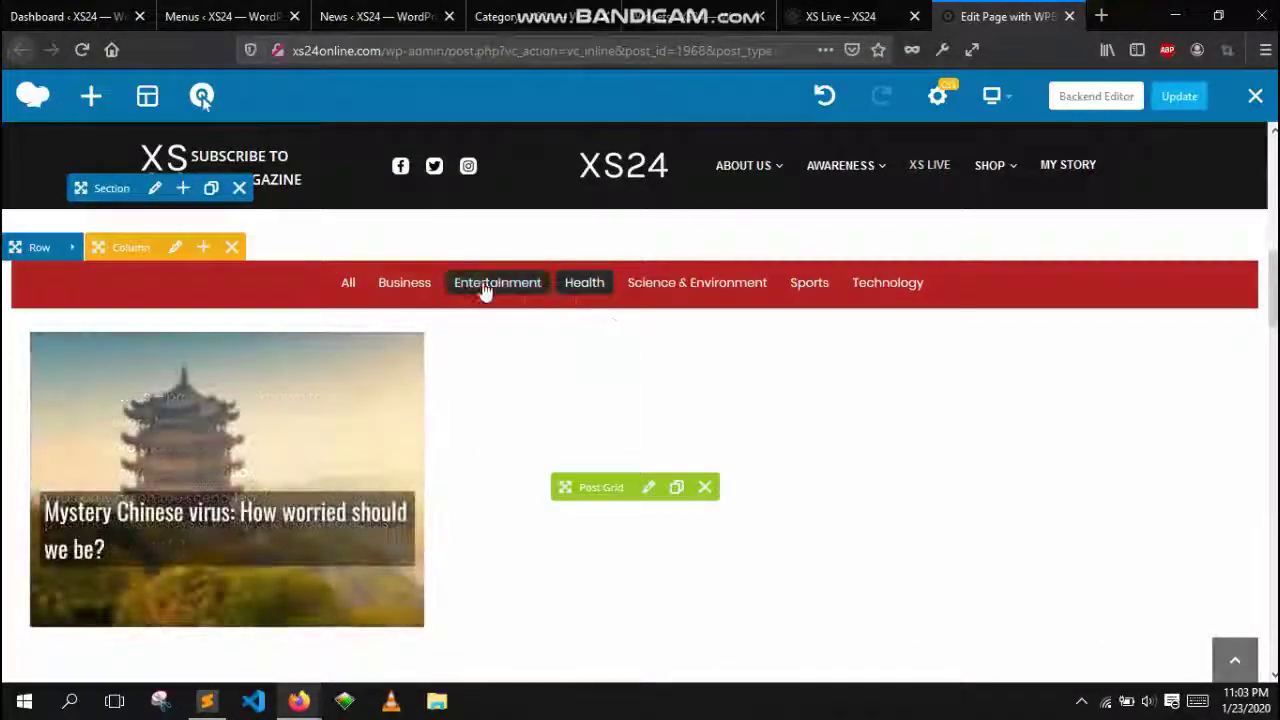
{"action": "left_click", "coordinate": [484, 285]}
{"action": "left_click", "coordinate": [410, 285]}
{"action": "left_click", "coordinate": [348, 285]}
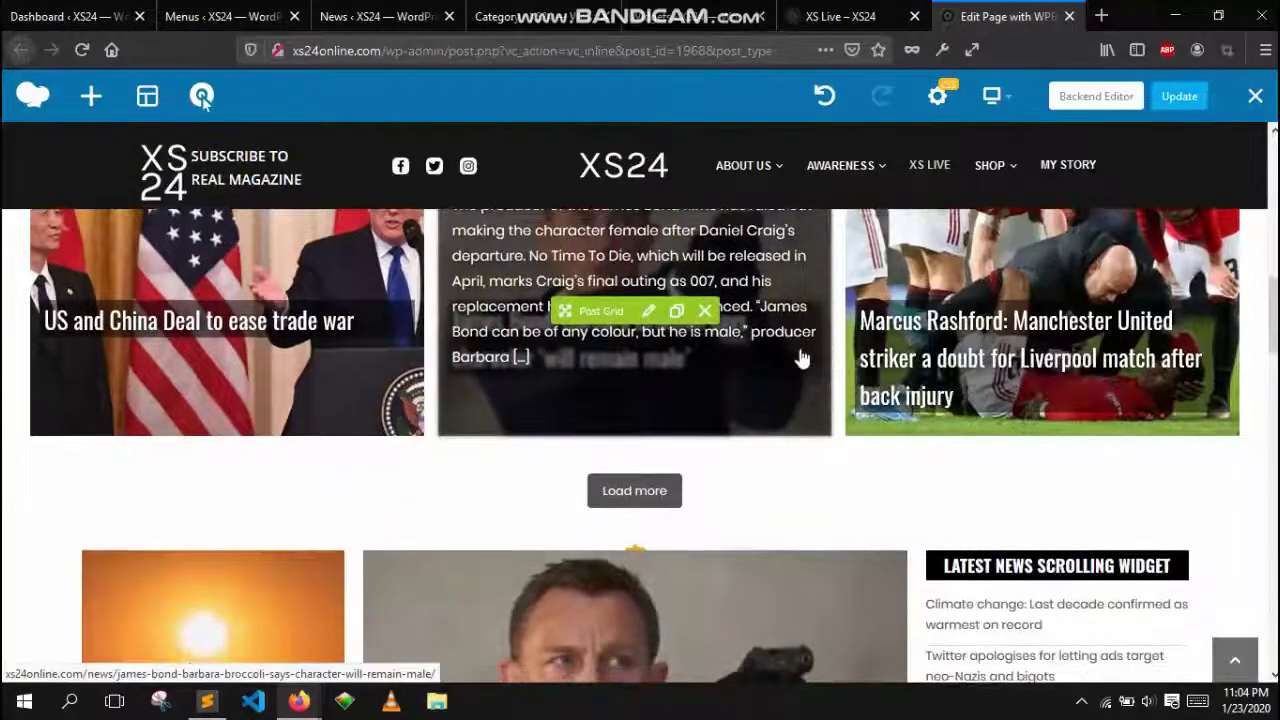
{"action": "scroll", "coordinate": [262, 387], "scroll_direction": "up", "scroll_amount": 2}
{"action": "scroll", "coordinate": [886, 414], "scroll_direction": "down", "scroll_amount": 5}
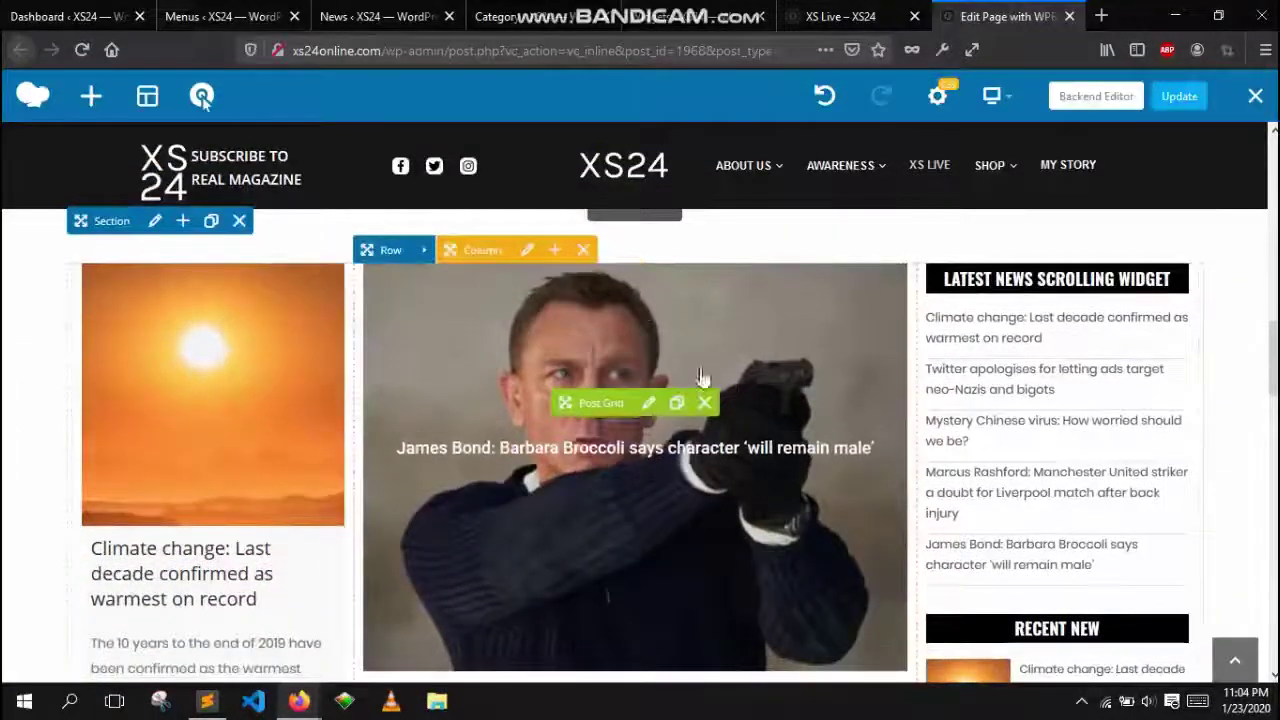
Open the settings of the post grid with the climate change article and review its data source options, keeping News
{"action": "scroll", "coordinate": [300, 350], "scroll_direction": "down", "scroll_amount": 2}
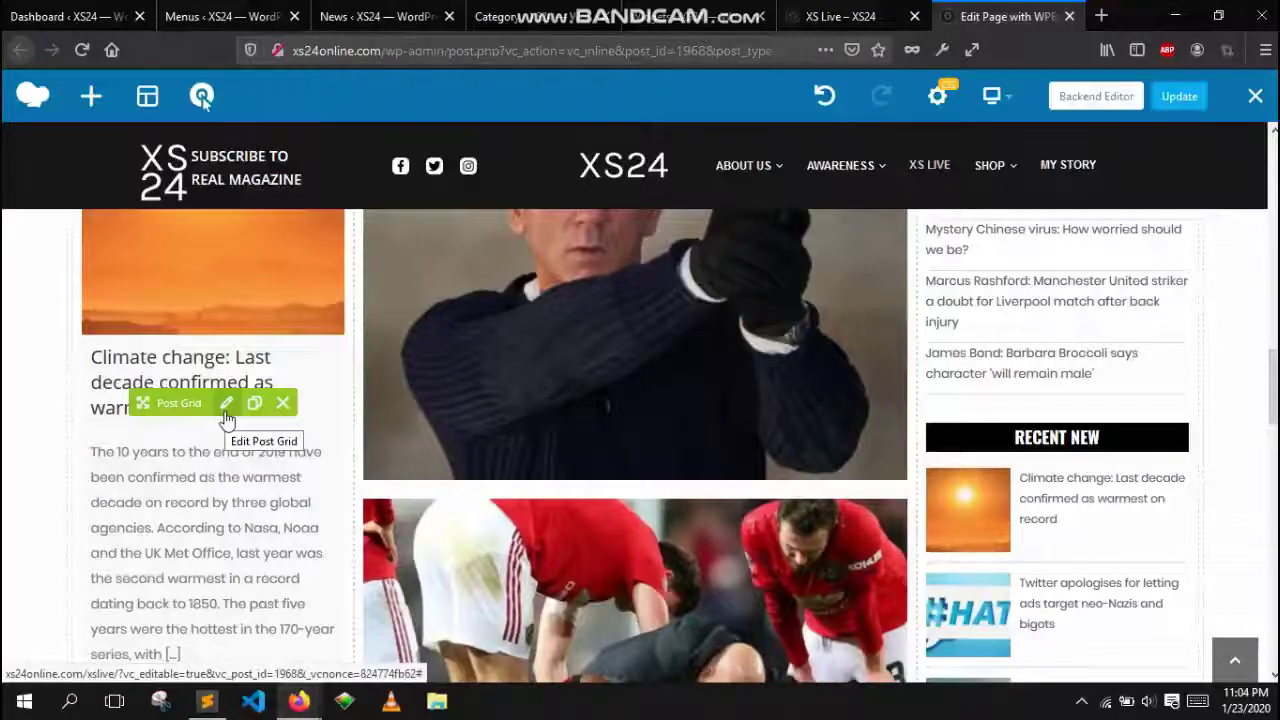
{"action": "left_click", "coordinate": [227, 416]}
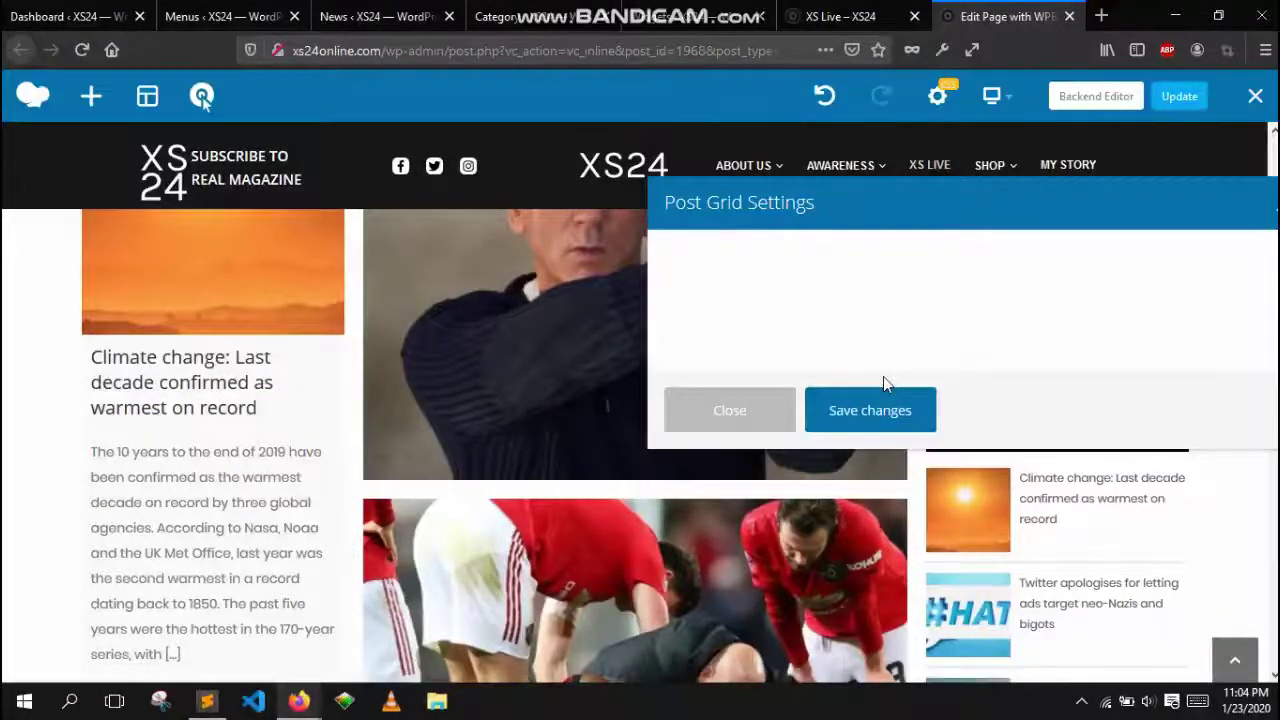
{"action": "left_click_drag", "start_coordinate": [812, 198], "coordinate": [720, 145]}
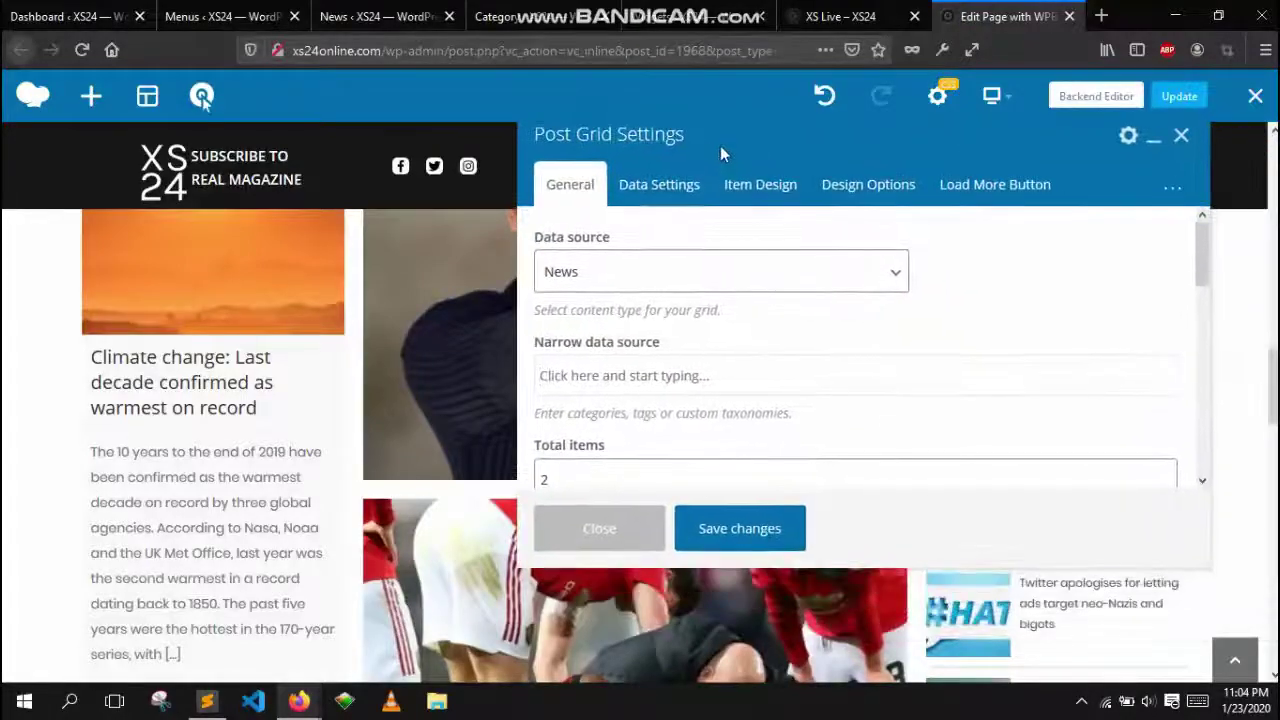
{"action": "scroll", "coordinate": [697, 357], "scroll_direction": "down", "scroll_amount": 2}
{"action": "scroll", "coordinate": [689, 343], "scroll_direction": "up", "scroll_amount": 2}
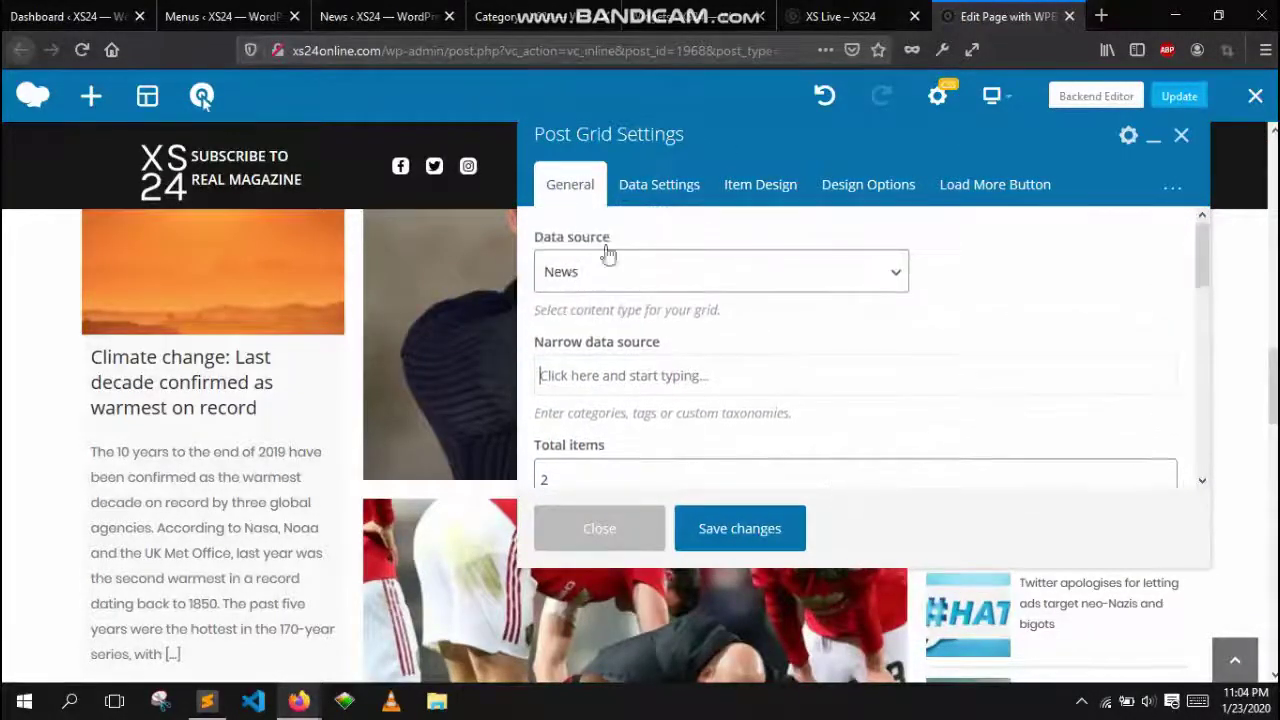
{"action": "left_click", "coordinate": [629, 276]}
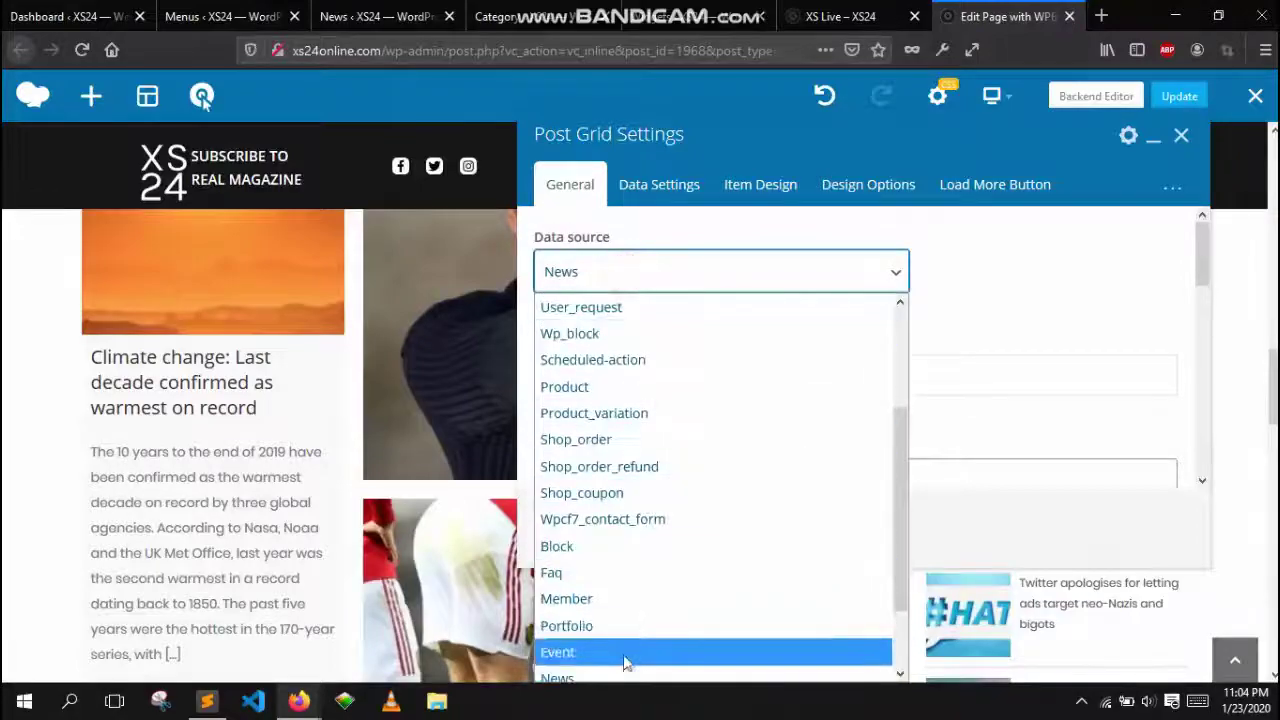
{"action": "left_click", "coordinate": [1078, 260]}
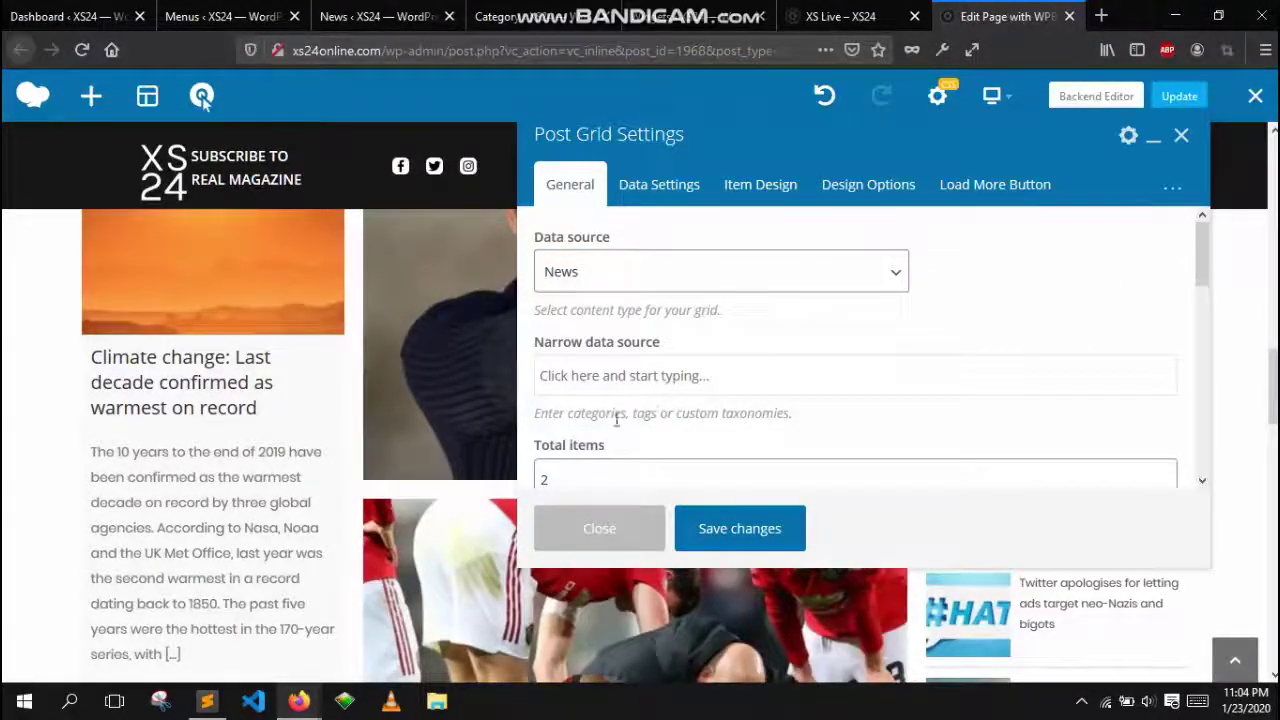
{"action": "left_click", "coordinate": [729, 373]}
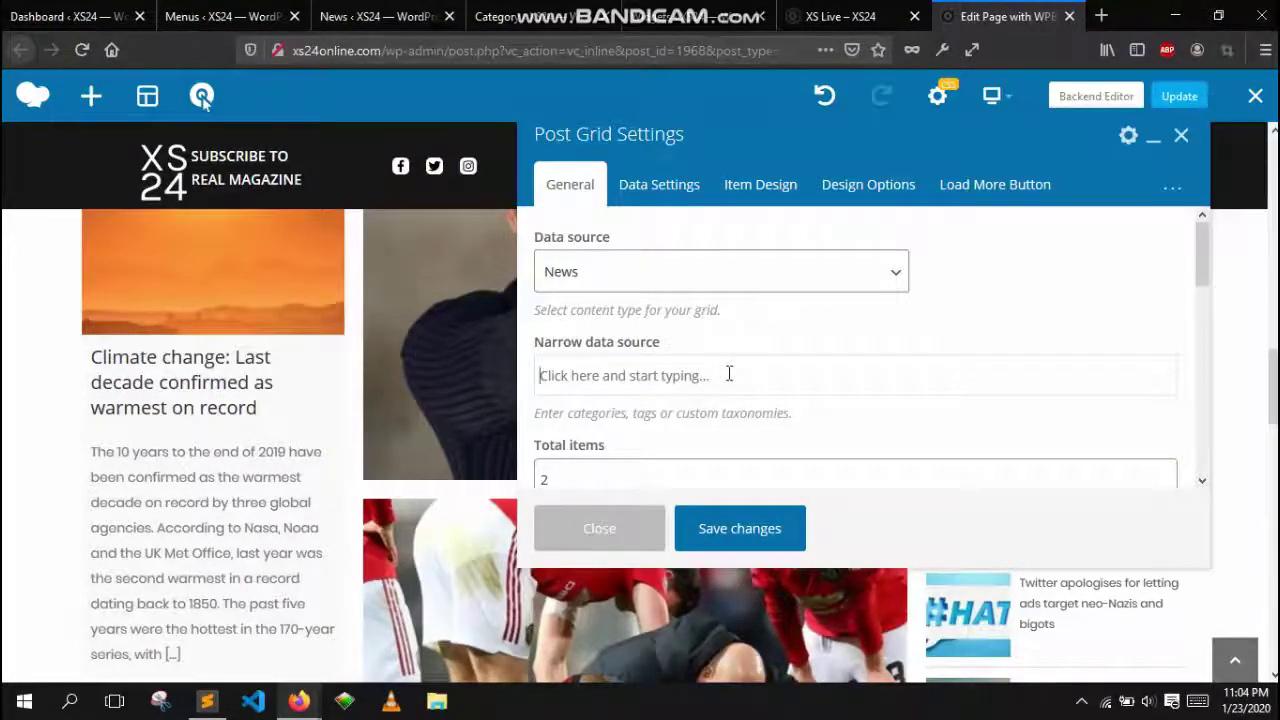
Examine the news category names on the Categories page and compare them with the filter bar on the live page
{"action": "left_click", "coordinate": [700, 16]}
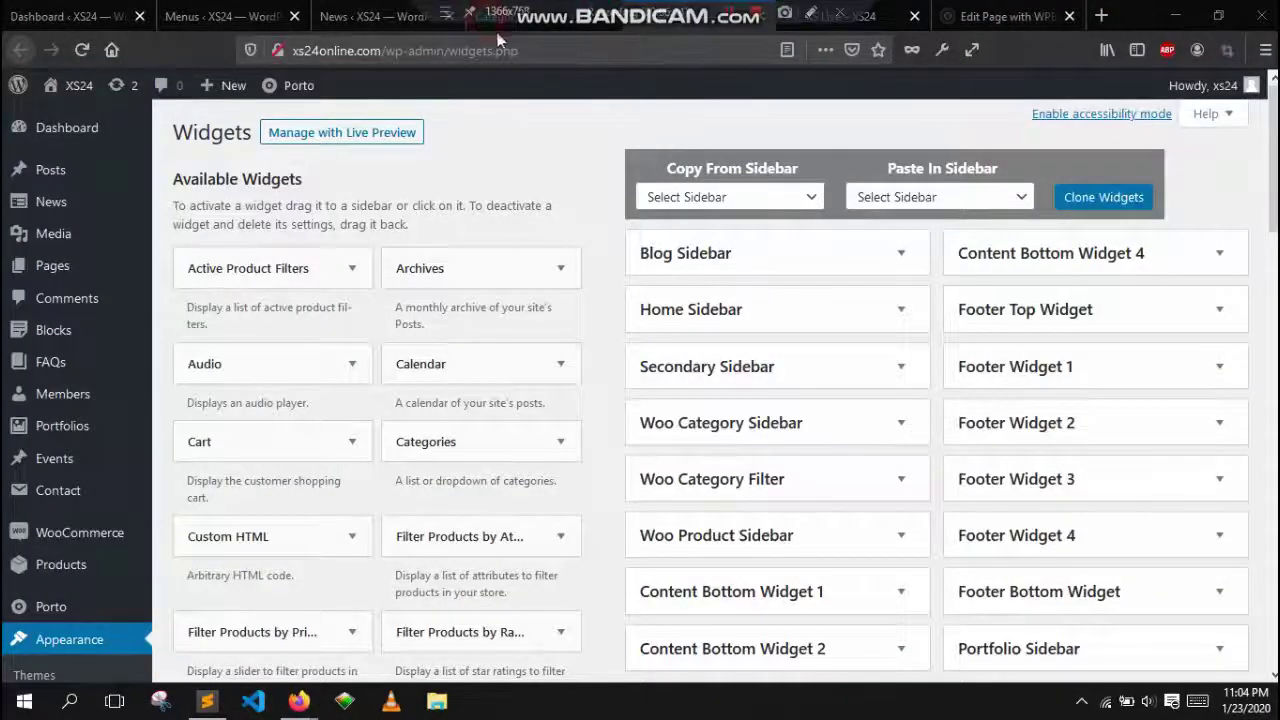
{"action": "left_click", "coordinate": [525, 18]}
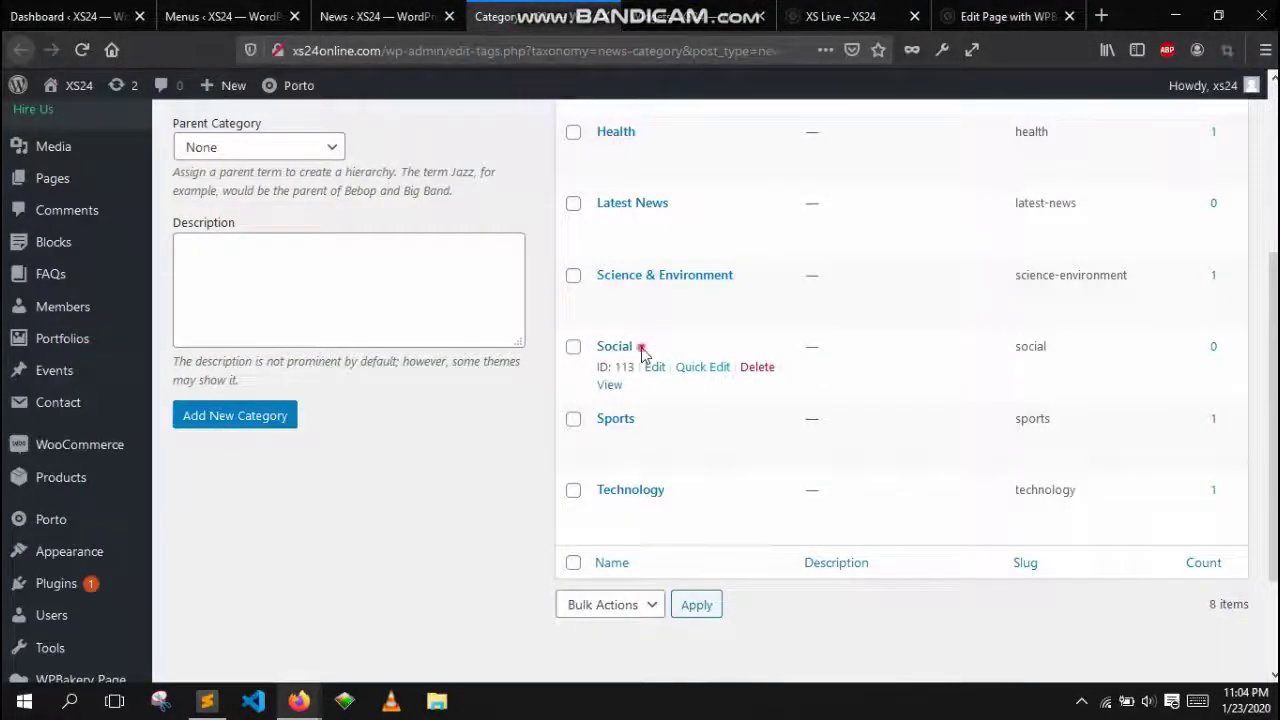
{"action": "double_click", "coordinate": [630, 347]}
{"action": "left_click_drag", "start_coordinate": [750, 272], "coordinate": [585, 280]}
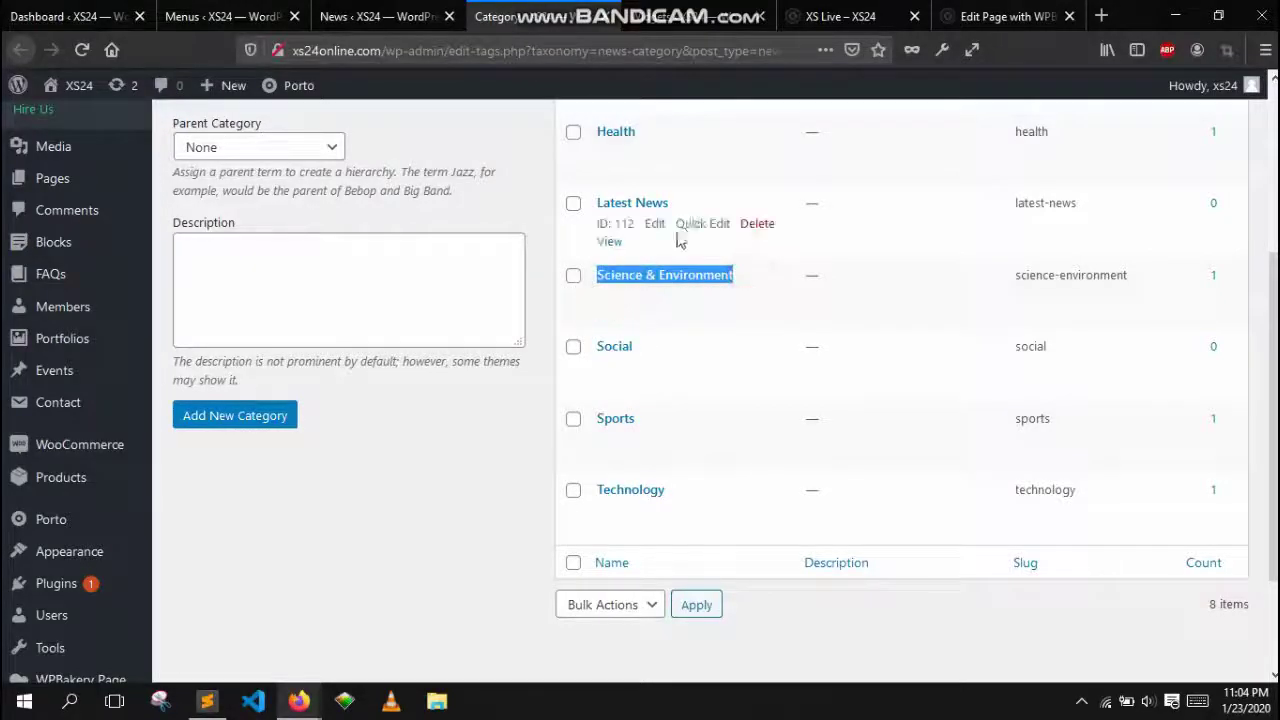
{"action": "left_click_drag", "start_coordinate": [680, 204], "coordinate": [586, 204]}
{"action": "left_click", "coordinate": [795, 12]}
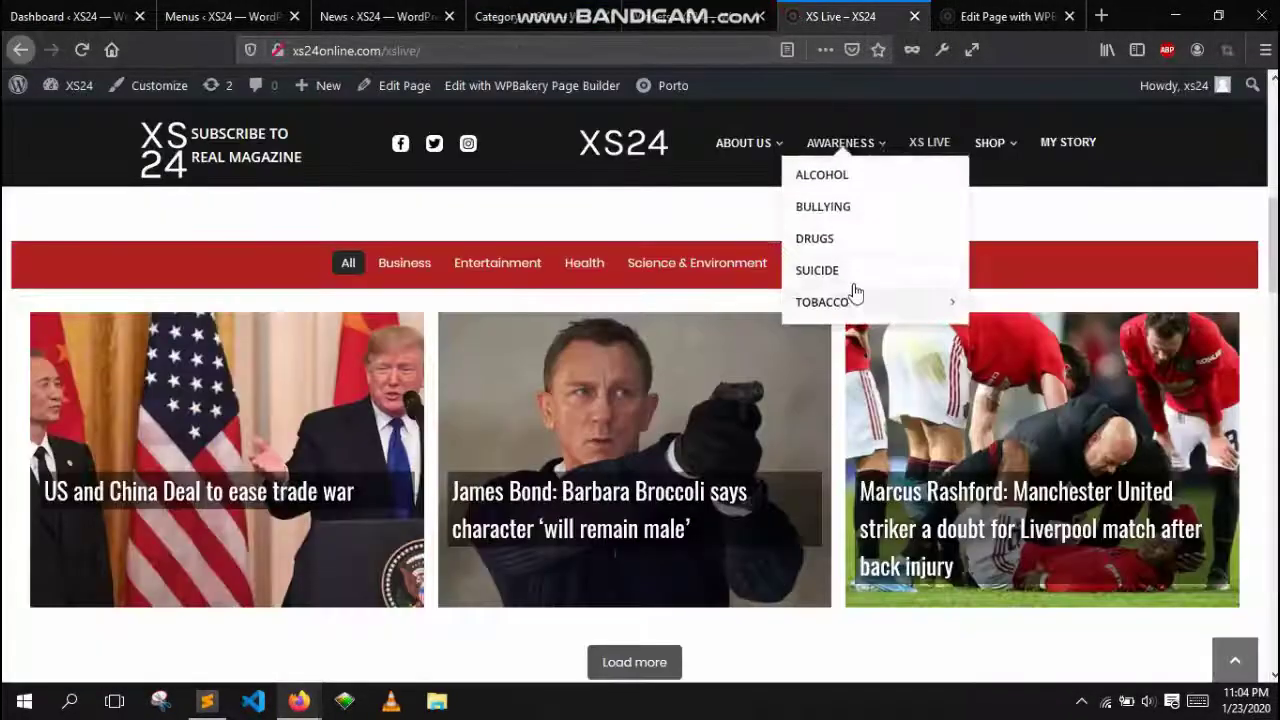
Return to the page editor and narrow the post grid's data source to the Entertainment category
{"action": "left_click", "coordinate": [1050, 12]}
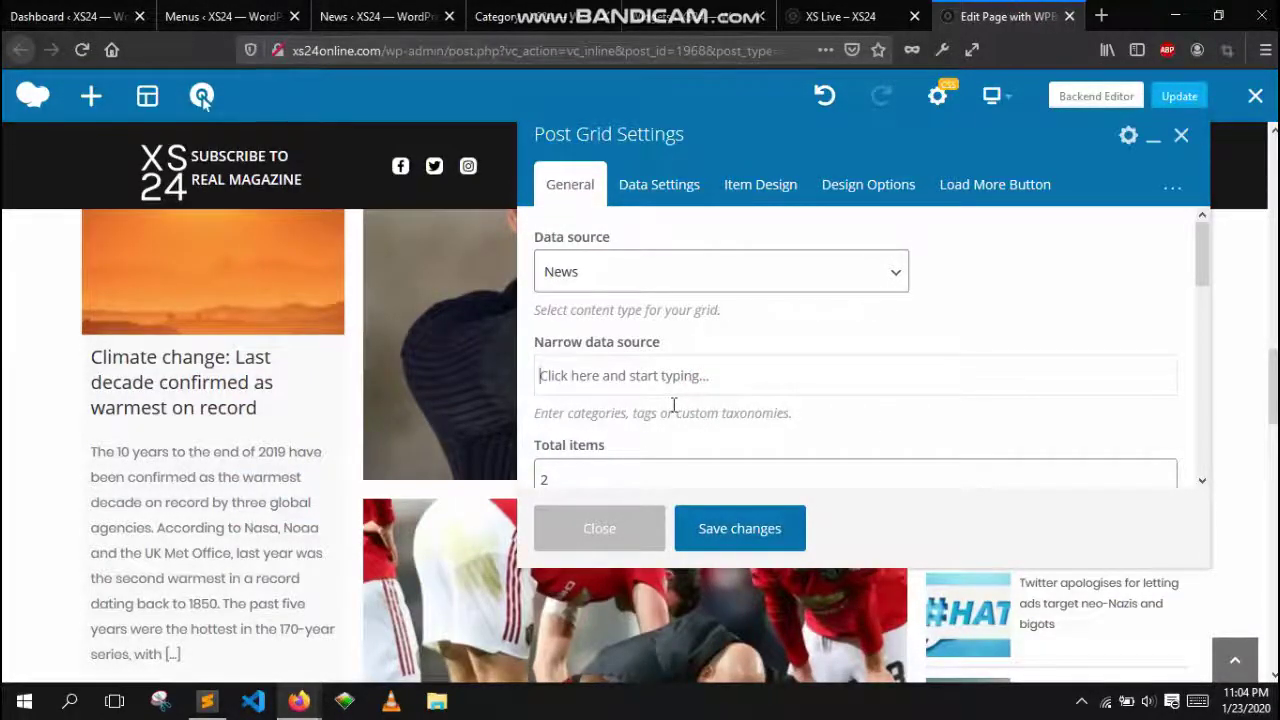
{"action": "type", "text": "enter"}
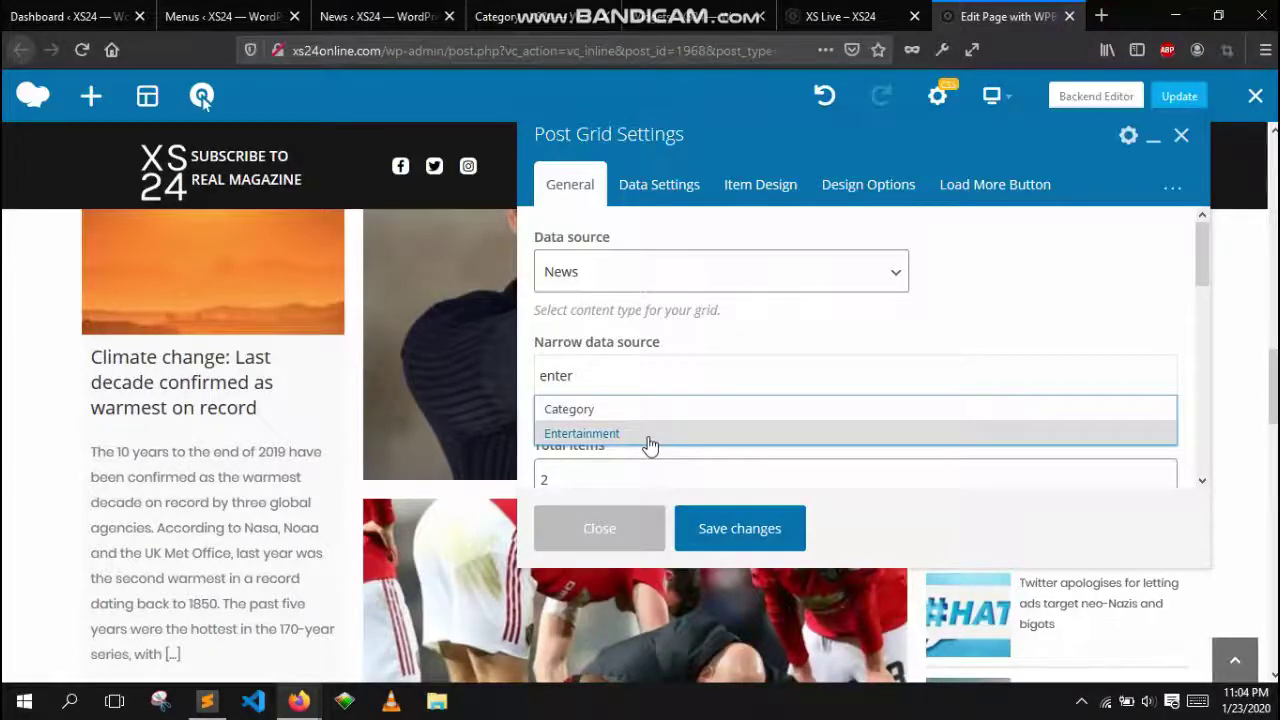
{"action": "left_click", "coordinate": [648, 438]}
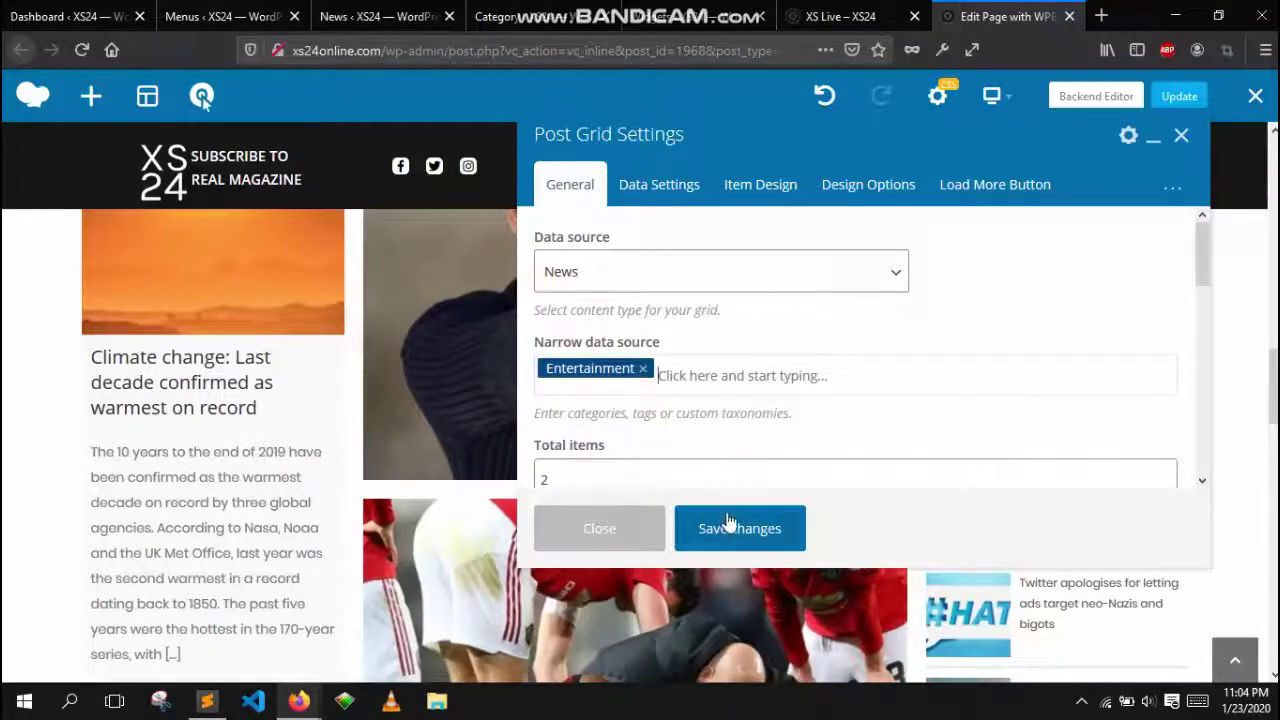
Check the grid's total items, display style and element template, save the grid settings and close them
{"action": "scroll", "coordinate": [700, 415], "scroll_direction": "down", "scroll_amount": 2}
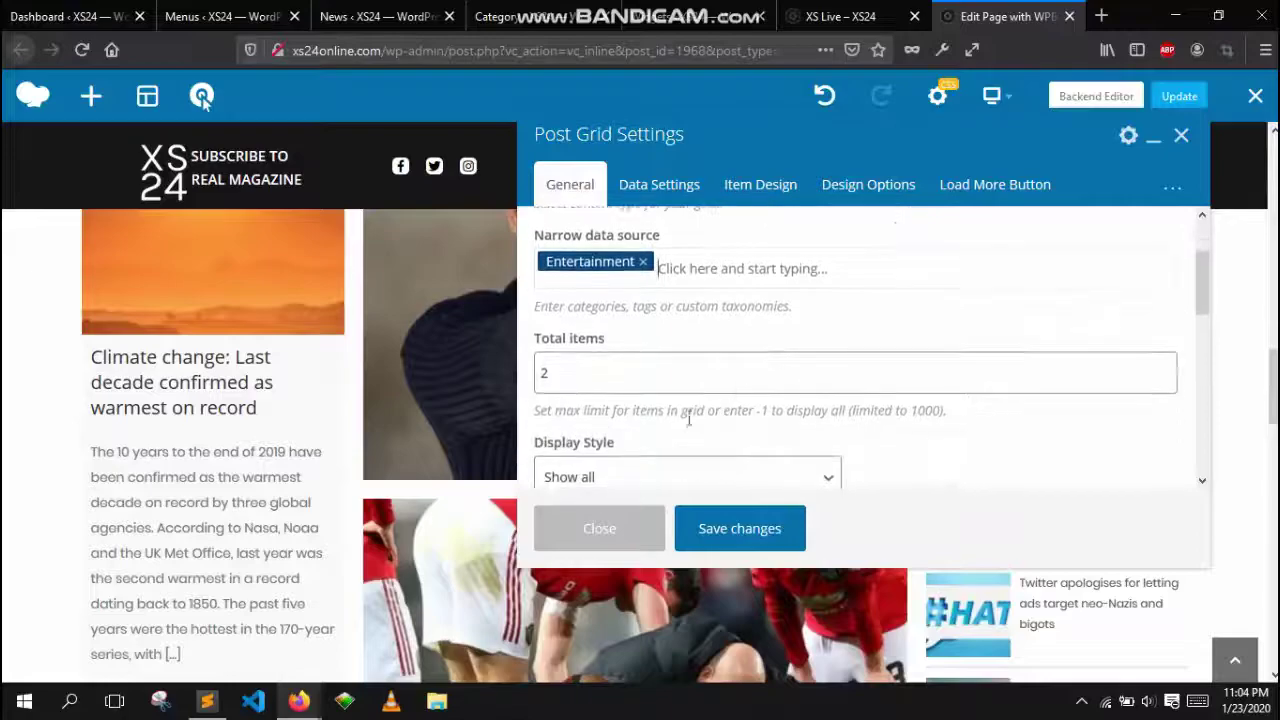
{"action": "double_click", "coordinate": [603, 380]}
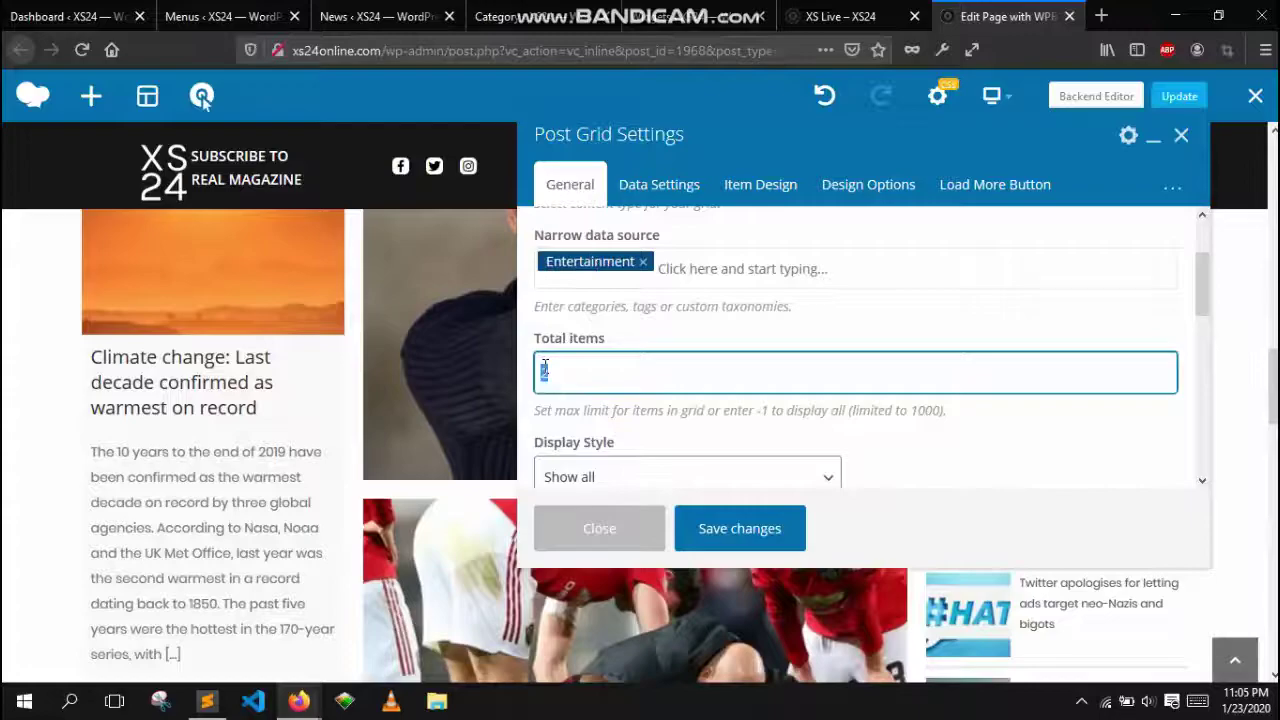
{"action": "double_click", "coordinate": [583, 381]}
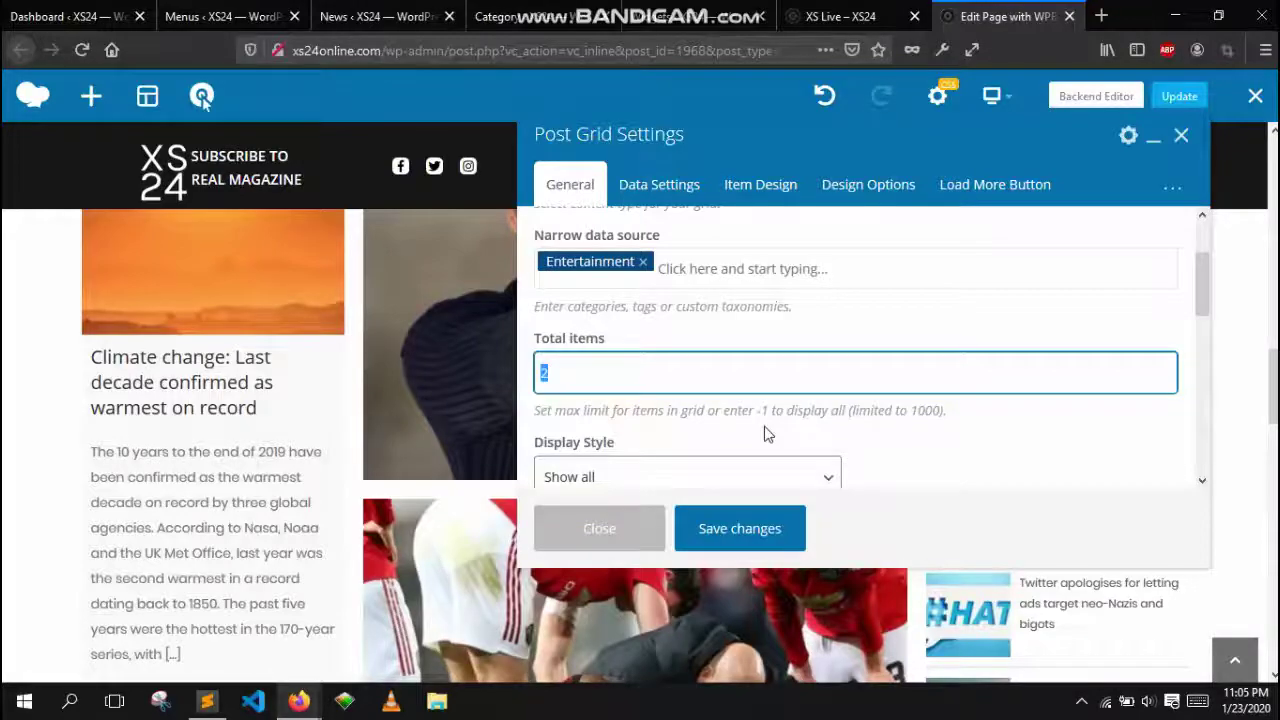
{"action": "left_click", "coordinate": [820, 414]}
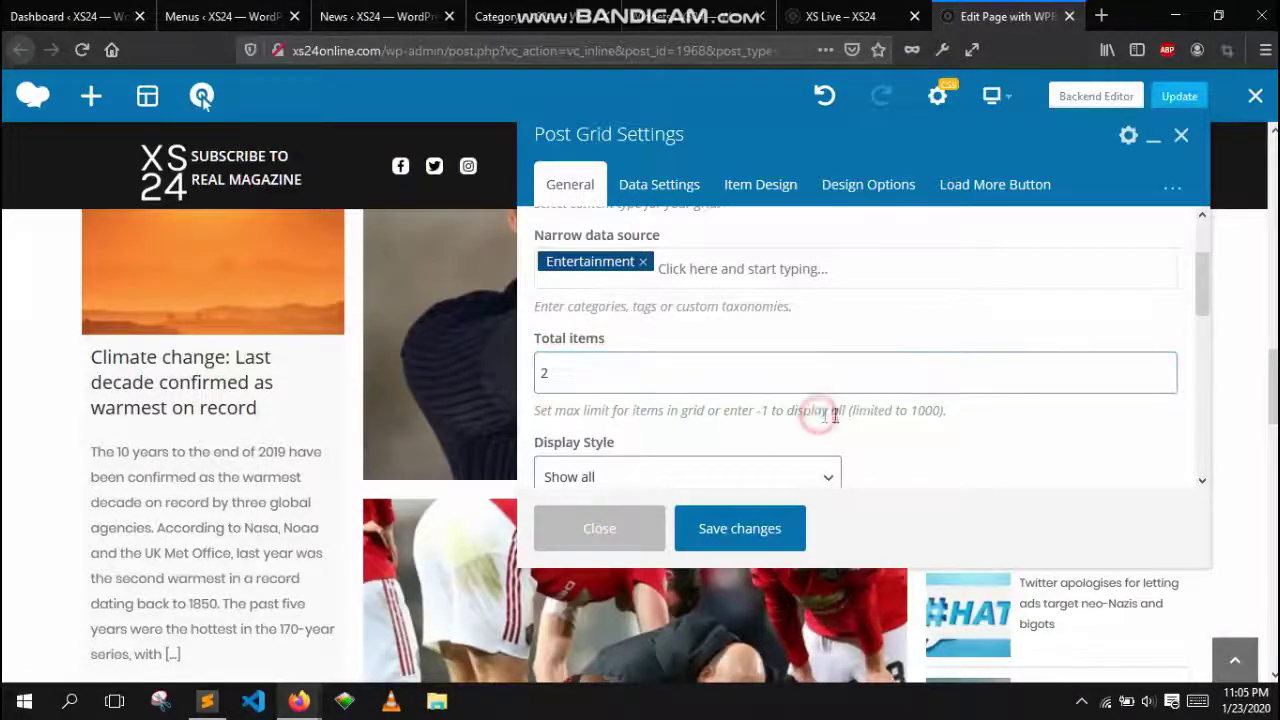
{"action": "scroll", "coordinate": [870, 414], "scroll_direction": "down", "scroll_amount": 2}
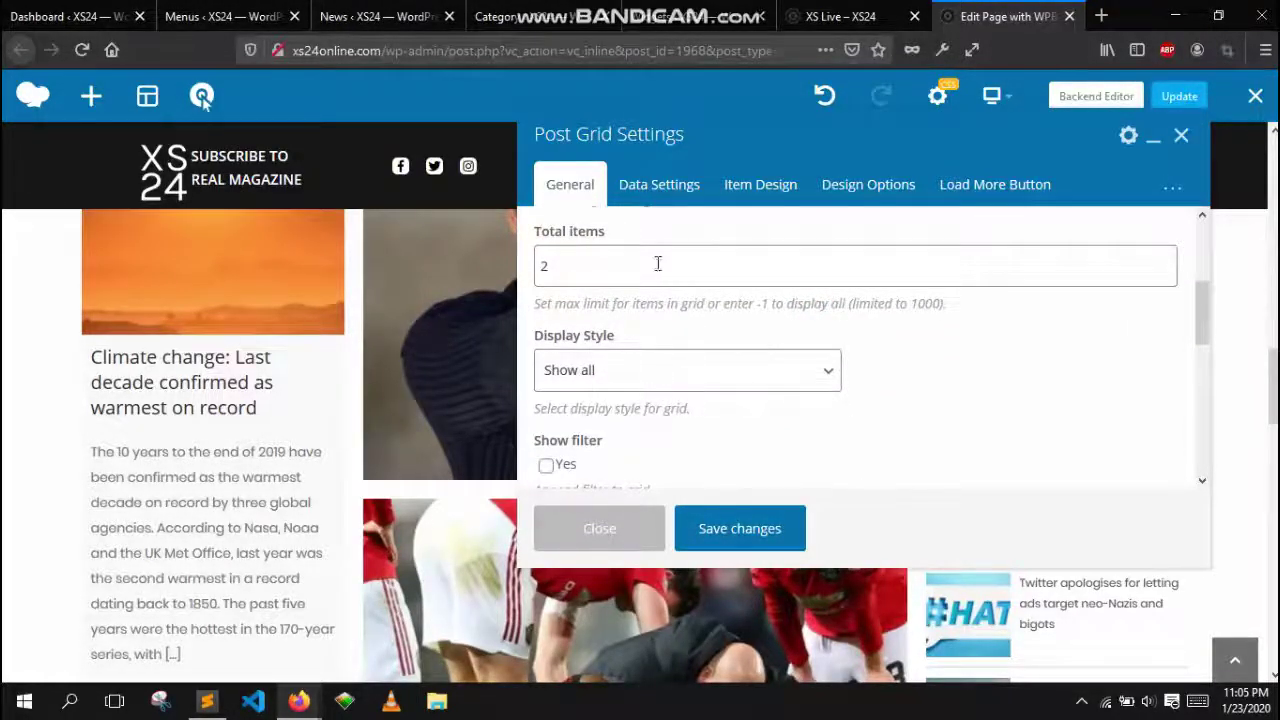
{"action": "left_click", "coordinate": [748, 192]}
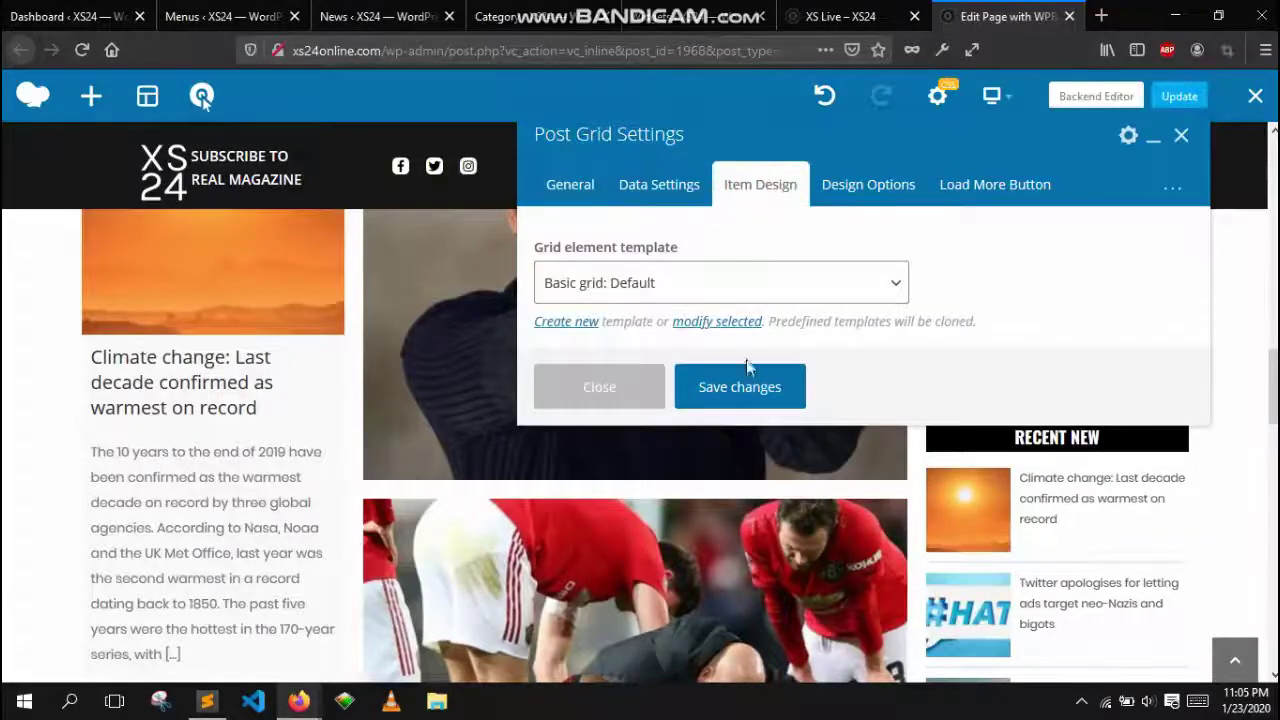
{"action": "left_click", "coordinate": [737, 394]}
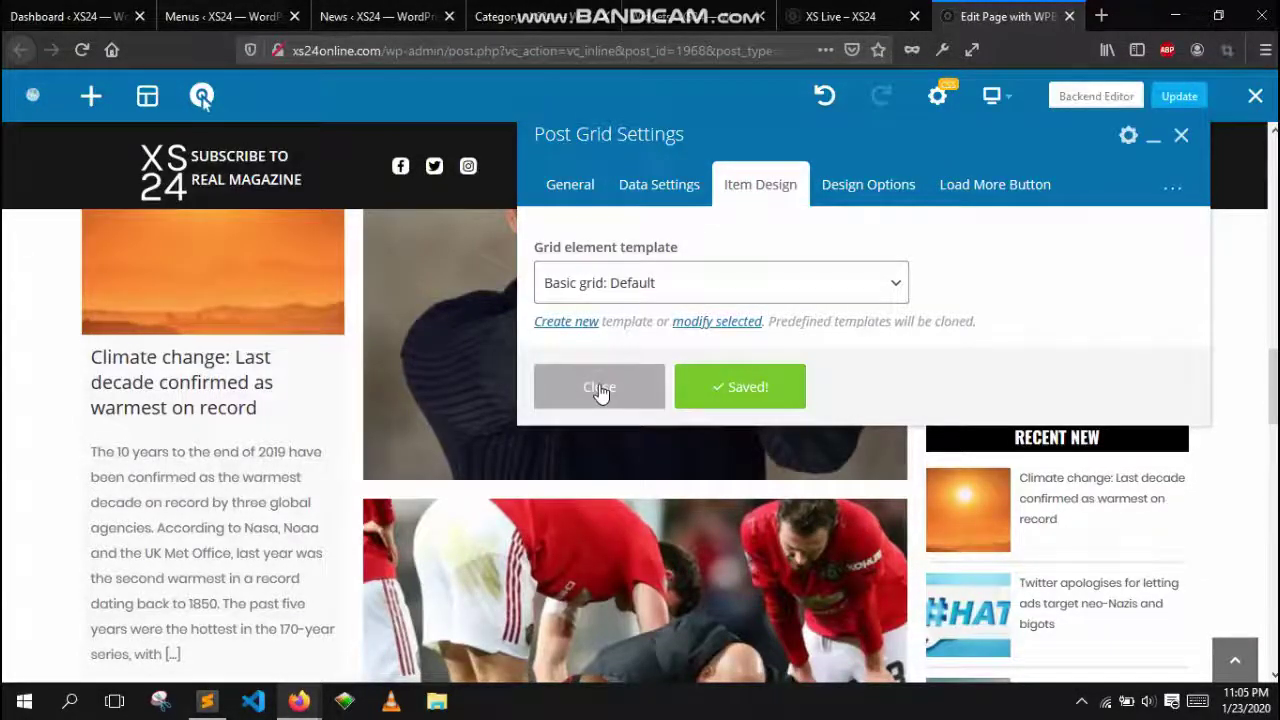
{"action": "left_click", "coordinate": [599, 388]}
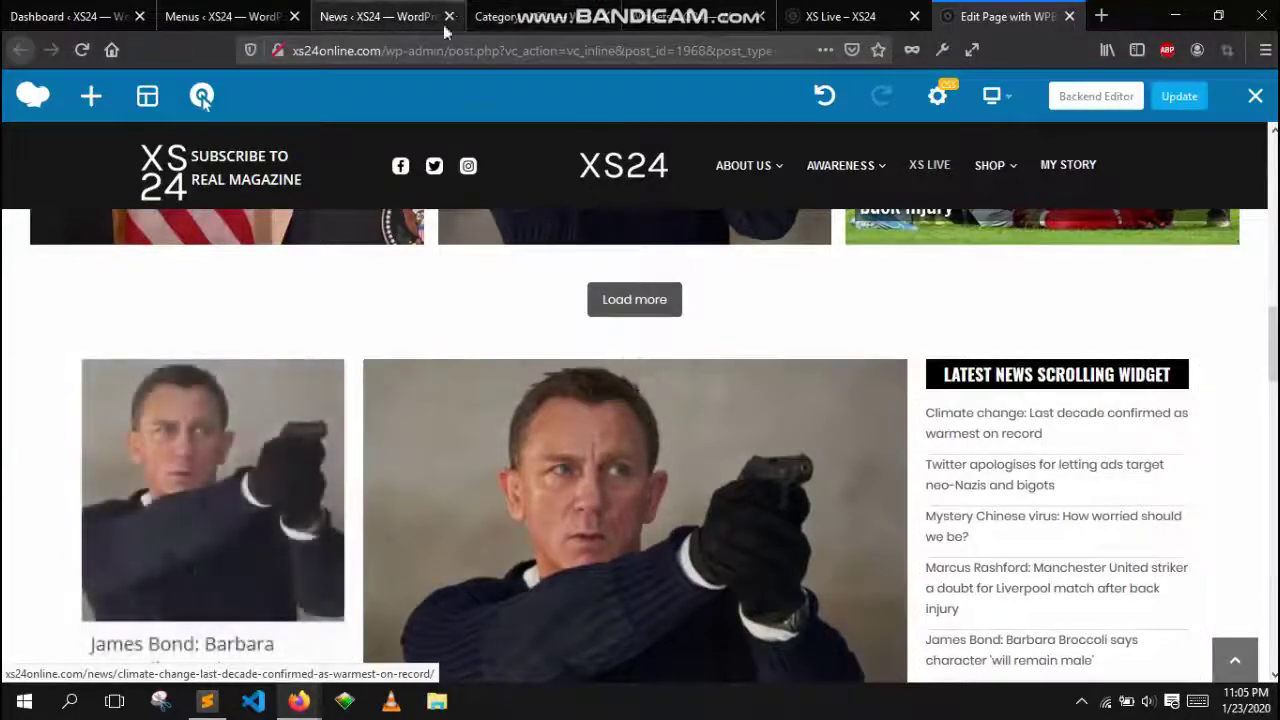
Add Health to the same post grid's narrowed data source alongside Entertainment, save the grid settings and close them
{"action": "scroll", "coordinate": [300, 600], "scroll_direction": "down", "scroll_amount": 2}
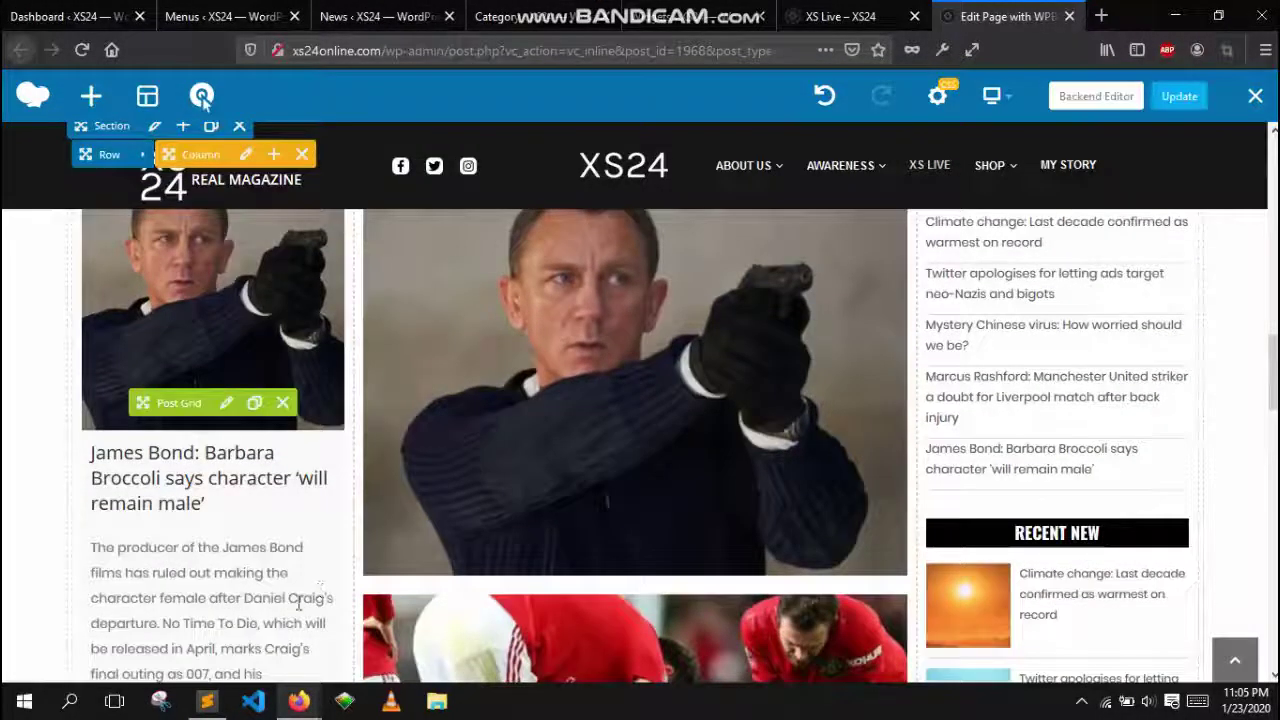
{"action": "scroll", "coordinate": [170, 345], "scroll_direction": "down", "scroll_amount": 3}
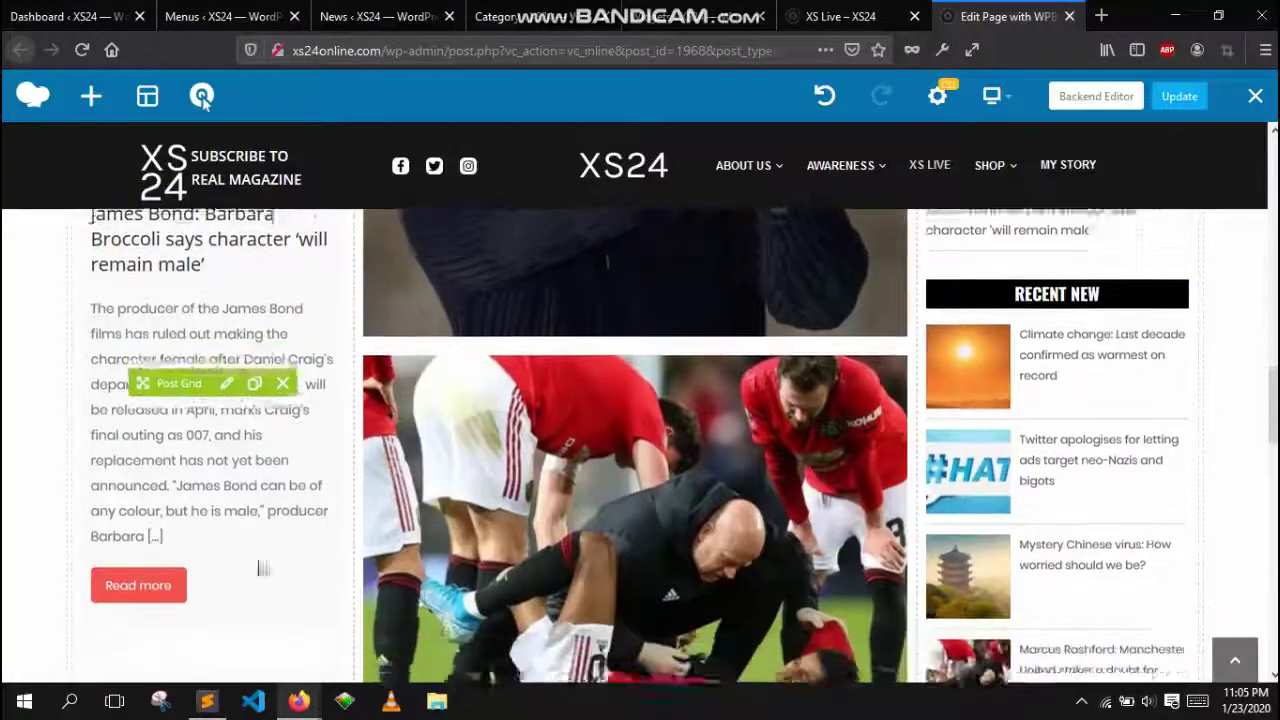
{"action": "scroll", "coordinate": [210, 400], "scroll_direction": "up", "scroll_amount": 3}
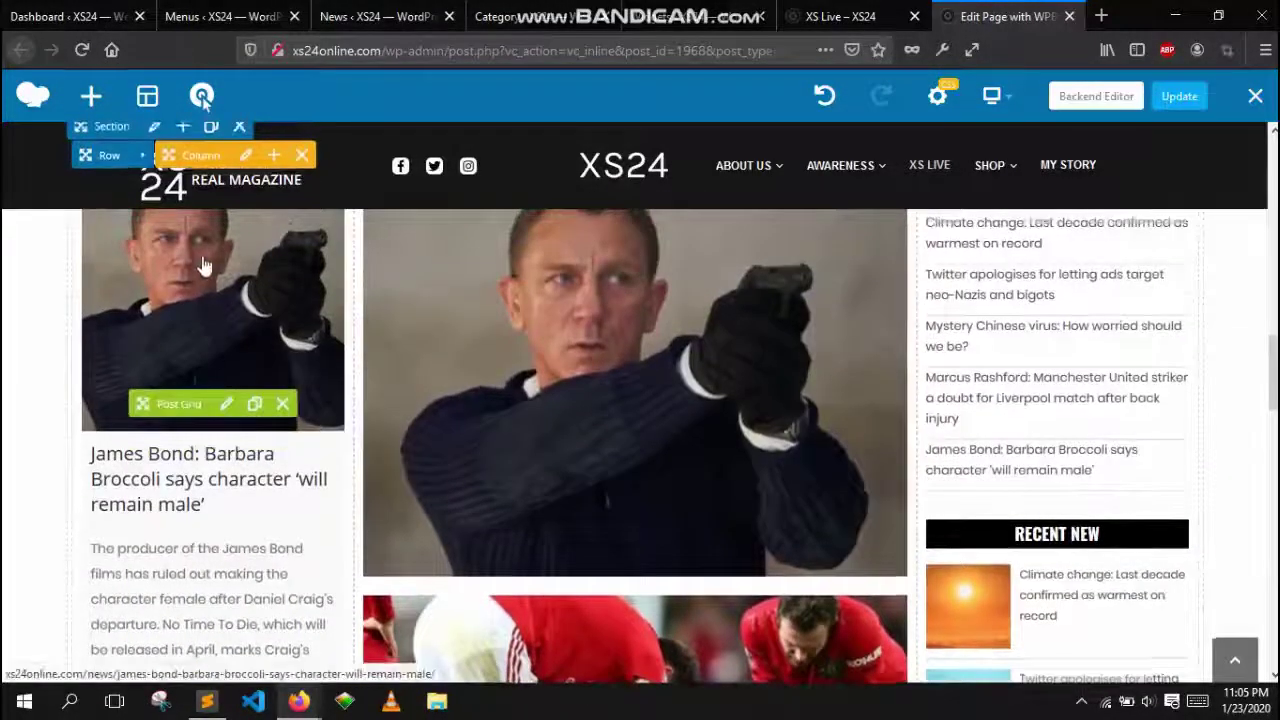
{"action": "scroll", "coordinate": [203, 265], "scroll_direction": "up", "scroll_amount": 3}
{"action": "scroll", "coordinate": [210, 330], "scroll_direction": "down", "scroll_amount": 3}
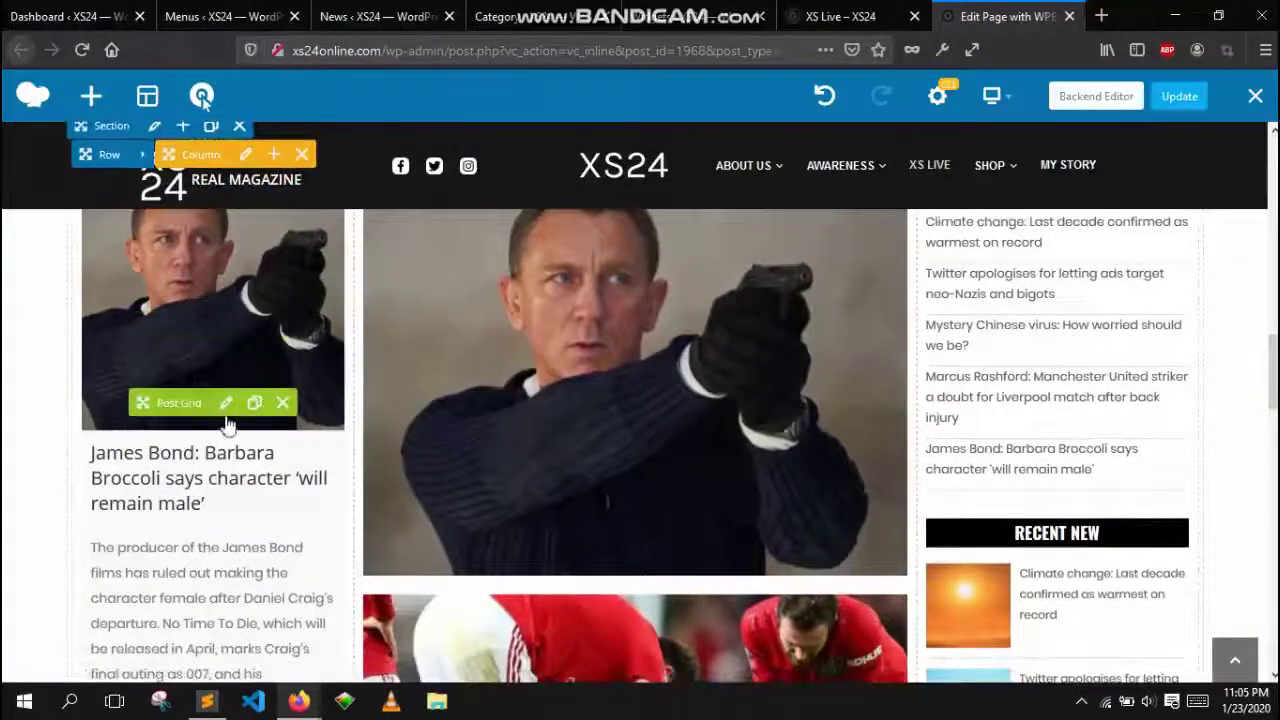
{"action": "left_click", "coordinate": [226, 402]}
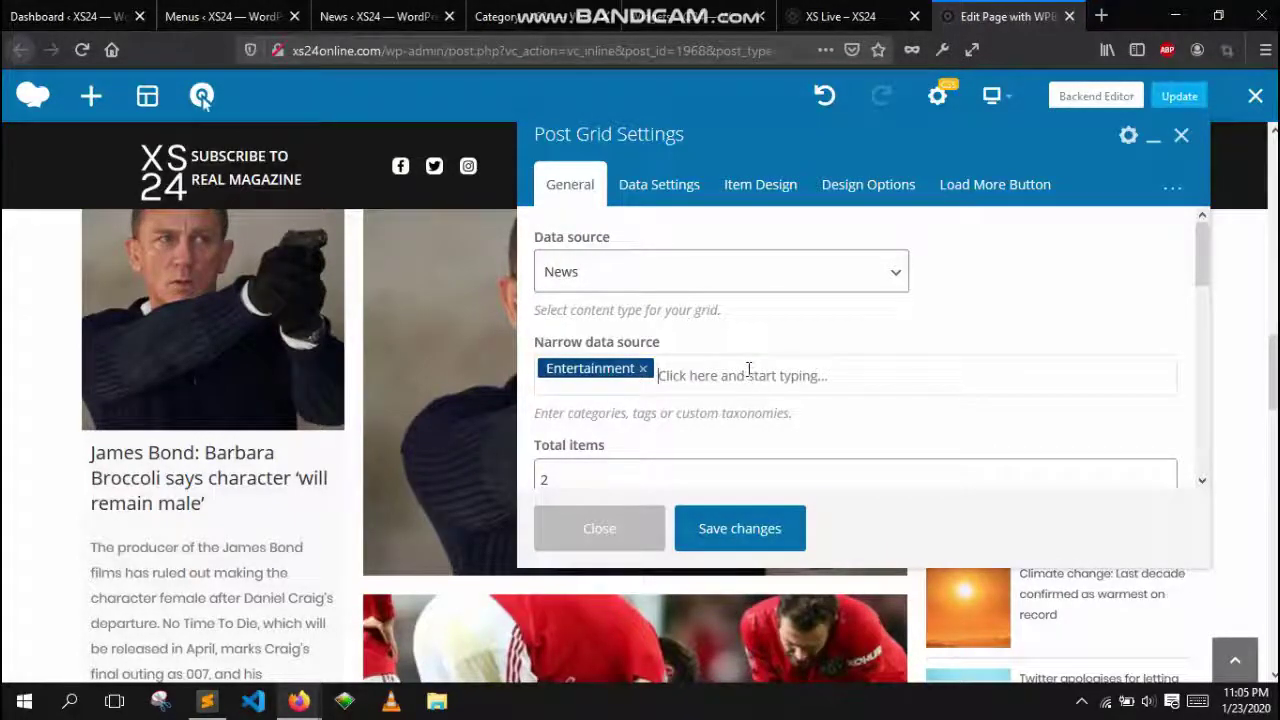
{"action": "type", "text": "hea"}
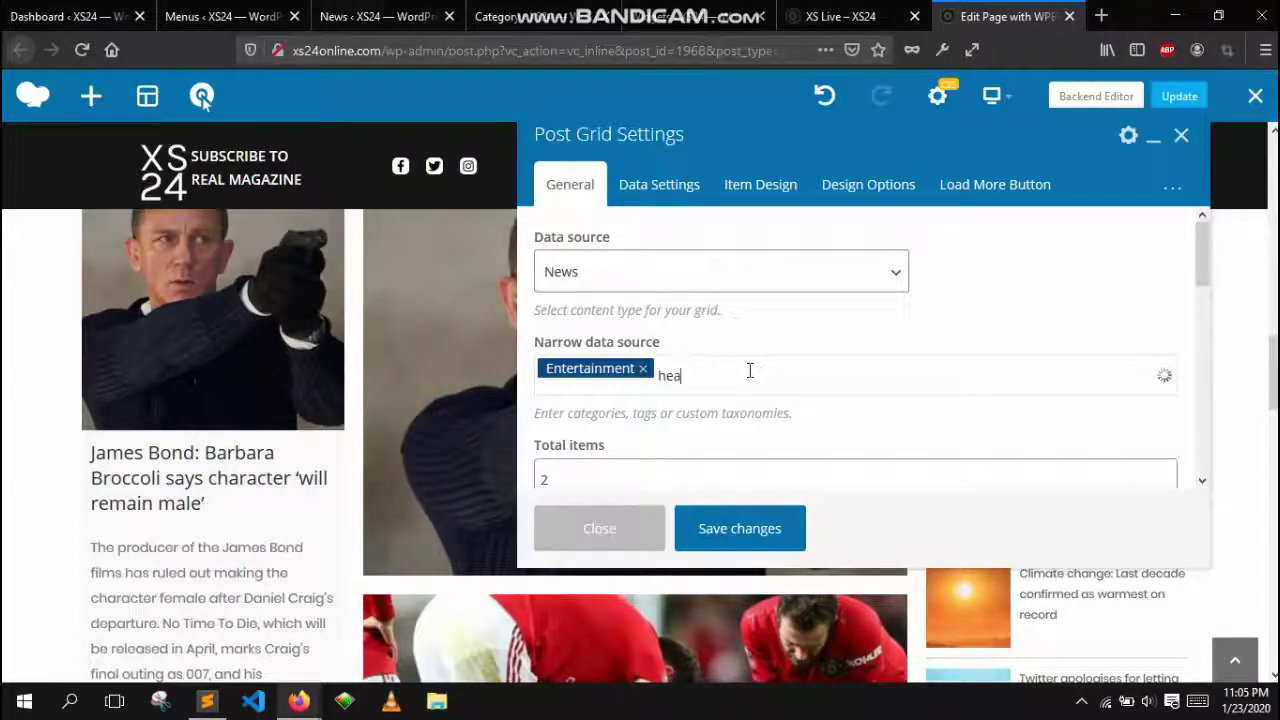
{"action": "left_click", "coordinate": [720, 443]}
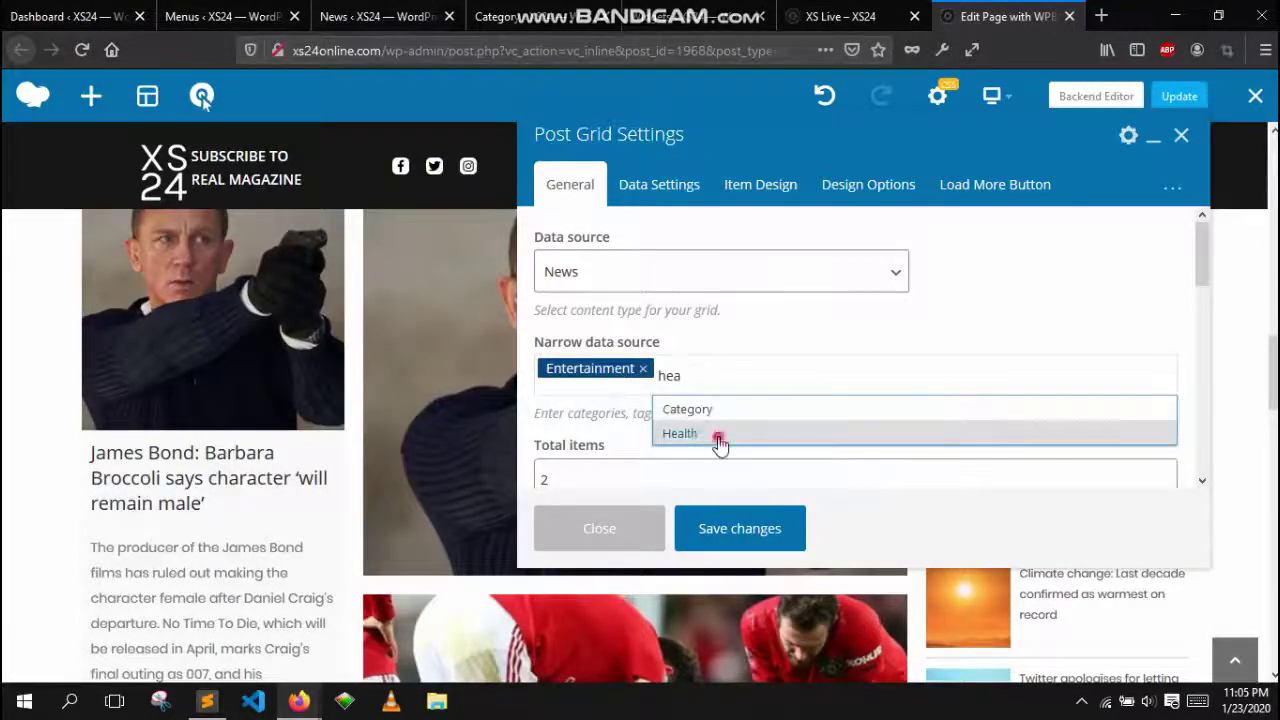
{"action": "left_click", "coordinate": [766, 539]}
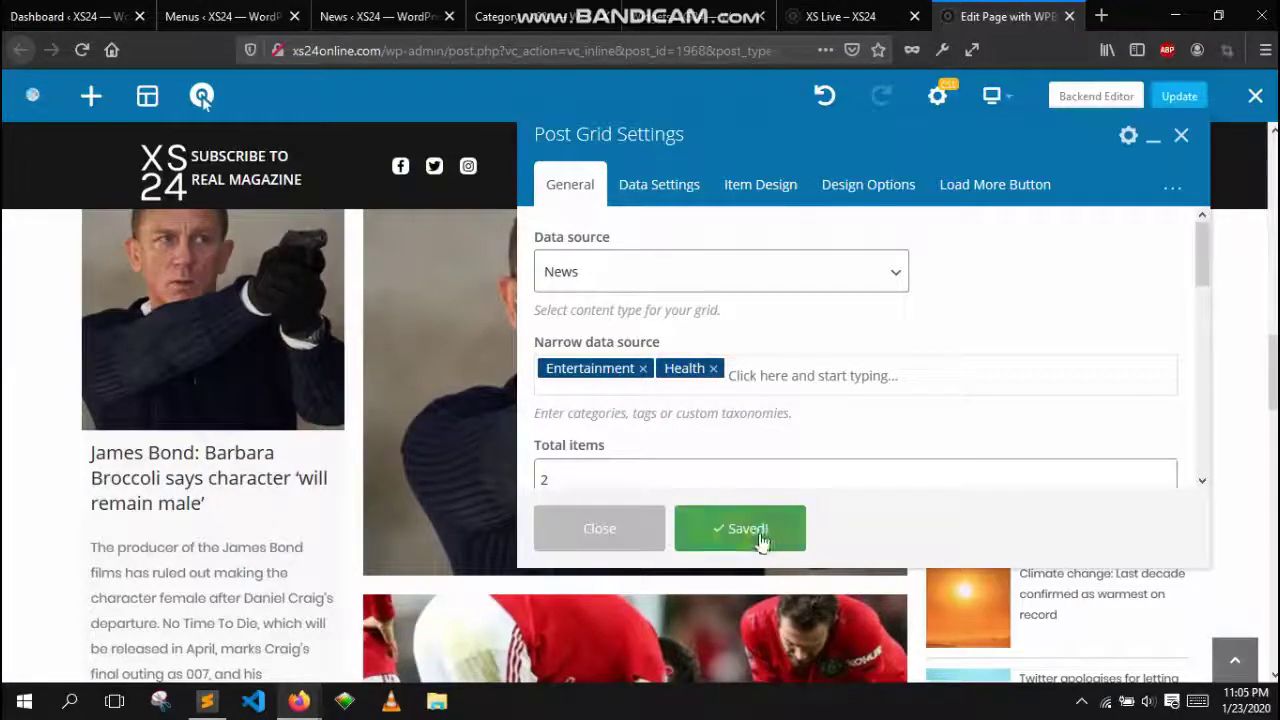
{"action": "left_click", "coordinate": [646, 540]}
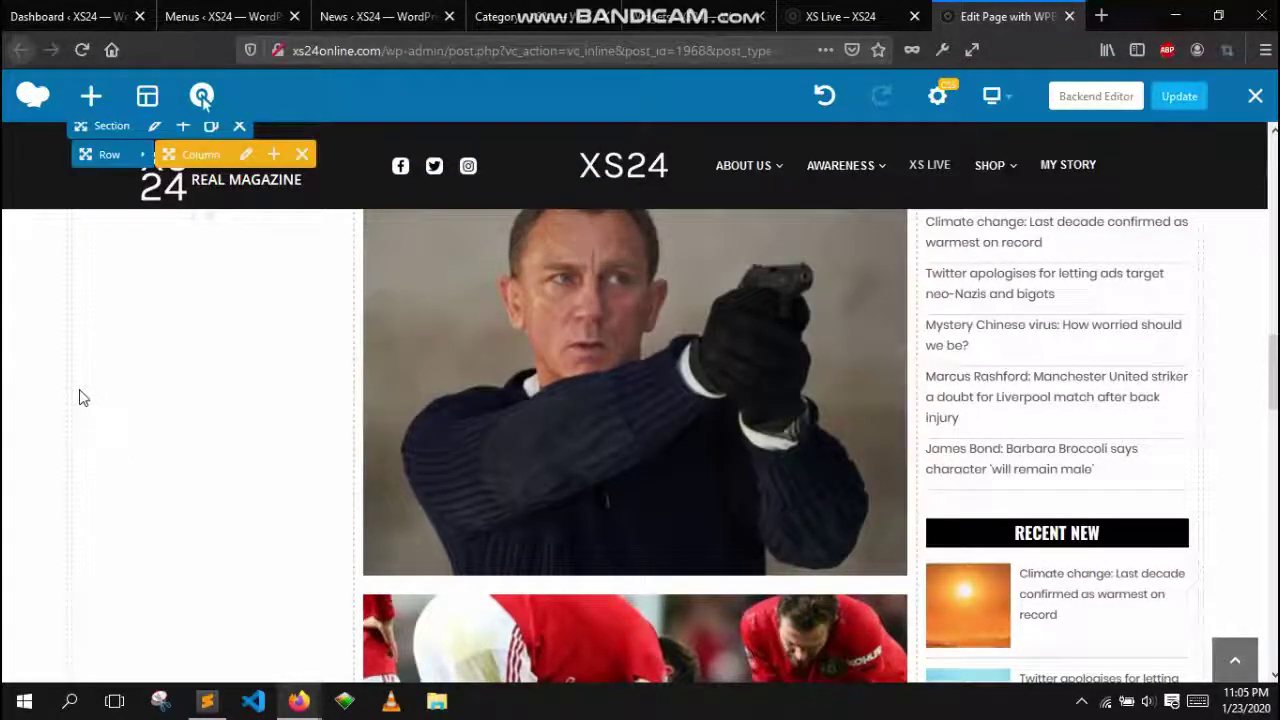
Look over the articles in the post grid narrowed to Entertainment and Health and compare them with the neighbouring columns
{"action": "scroll", "coordinate": [80, 397], "scroll_direction": "down", "scroll_amount": 4}
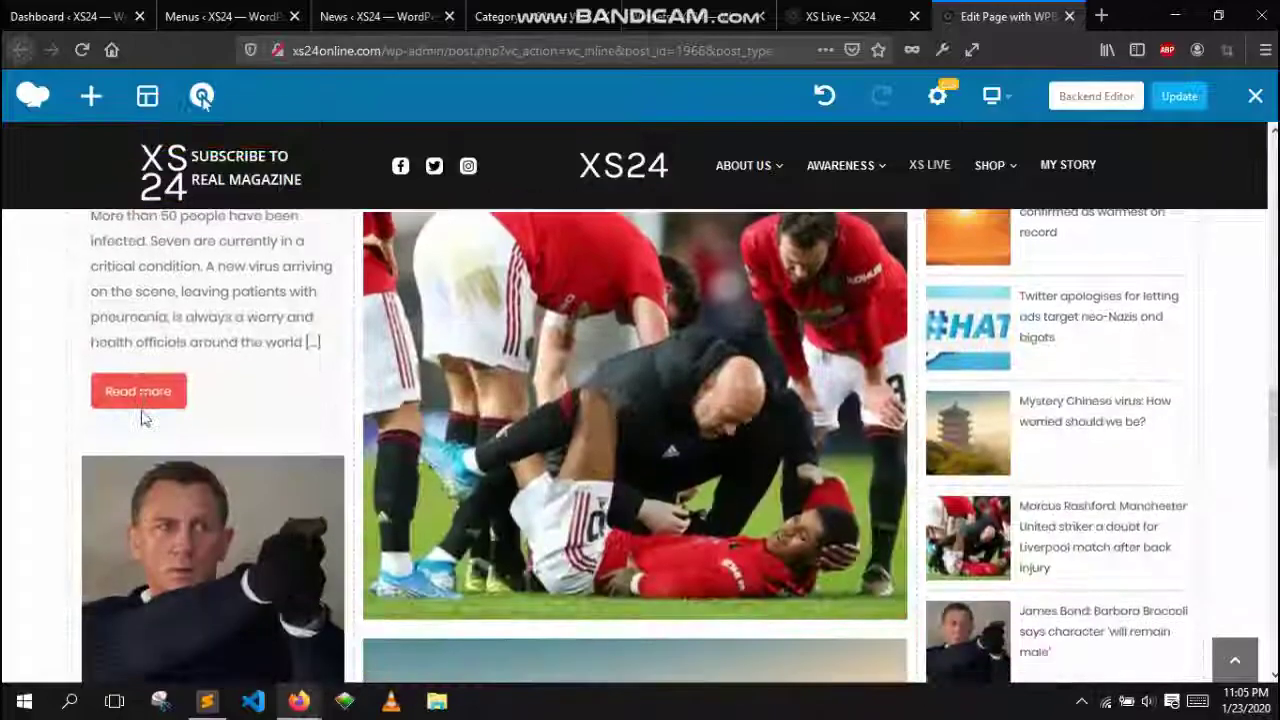
{"action": "scroll", "coordinate": [143, 418], "scroll_direction": "down", "scroll_amount": 6}
{"action": "scroll", "coordinate": [243, 470], "scroll_direction": "up", "scroll_amount": 5}
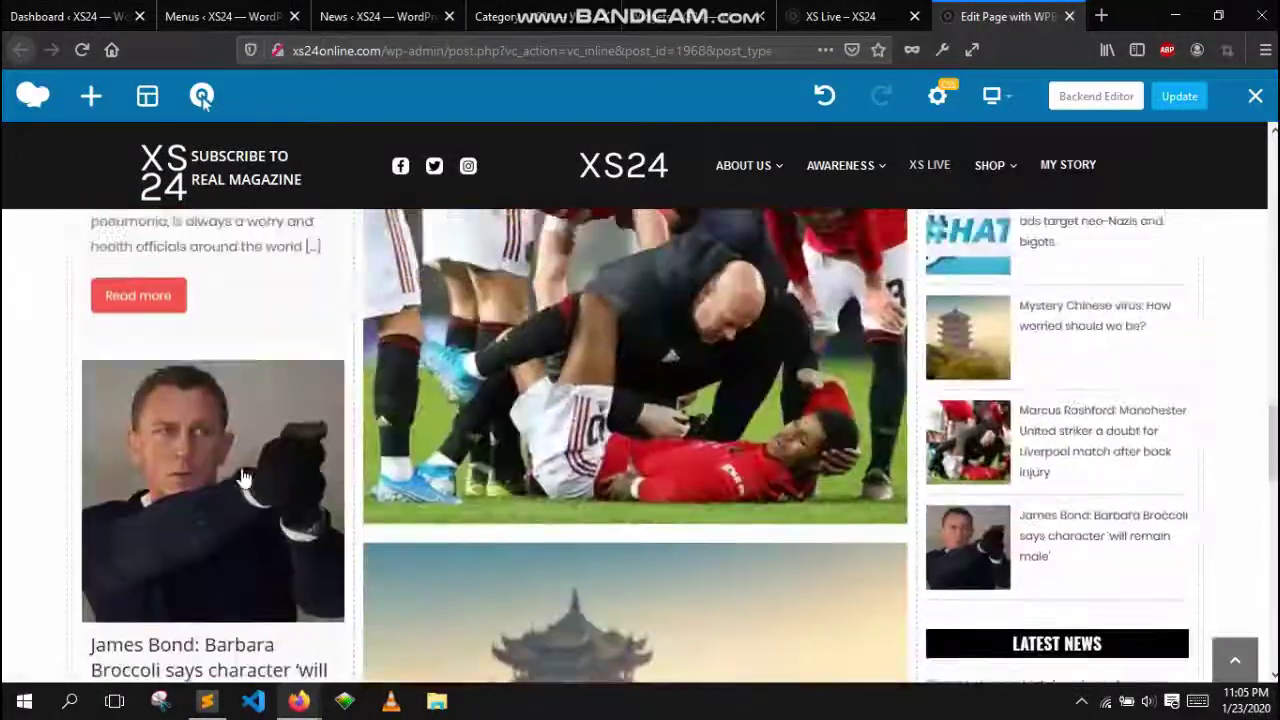
{"action": "scroll", "coordinate": [243, 478], "scroll_direction": "up", "scroll_amount": 7}
{"action": "scroll", "coordinate": [229, 406], "scroll_direction": "down", "scroll_amount": 8}
{"action": "scroll", "coordinate": [227, 419], "scroll_direction": "down", "scroll_amount": 2}
{"action": "scroll", "coordinate": [225, 410], "scroll_direction": "up", "scroll_amount": 5}
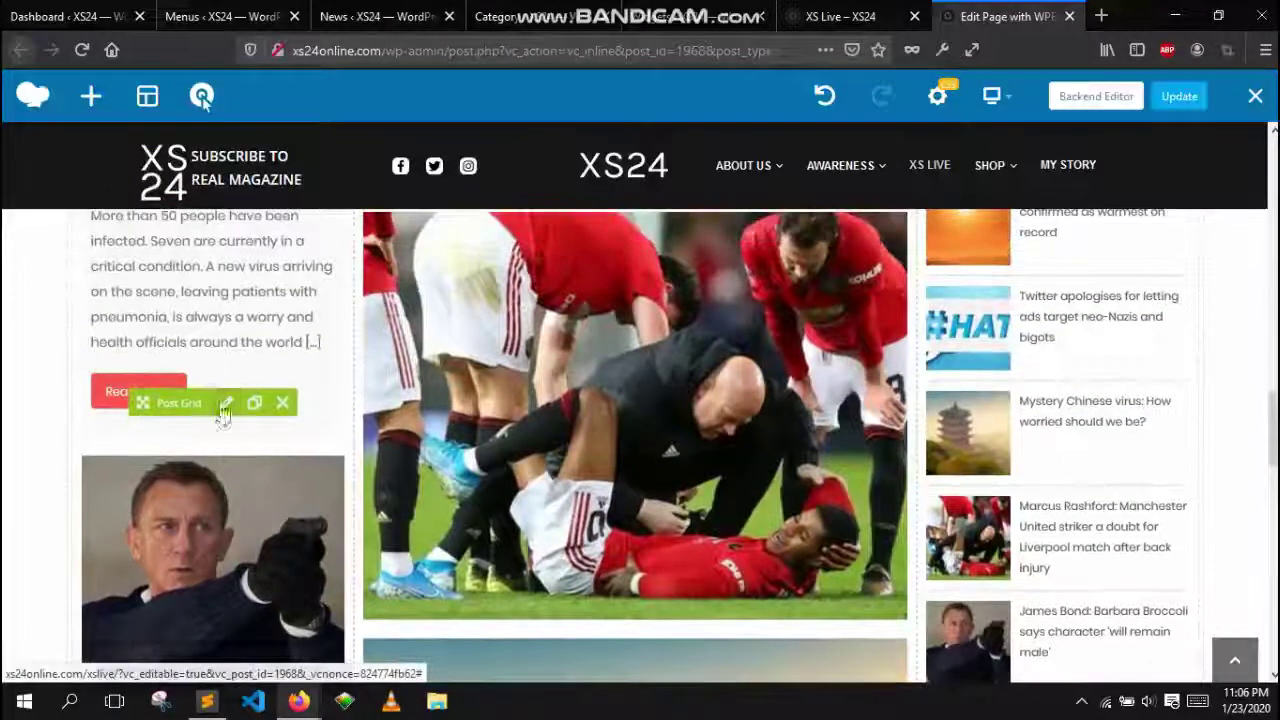
{"action": "scroll", "coordinate": [222, 410], "scroll_direction": "down", "scroll_amount": 2}
{"action": "scroll", "coordinate": [200, 430], "scroll_direction": "up", "scroll_amount": 3}
{"action": "scroll", "coordinate": [195, 442], "scroll_direction": "up", "scroll_amount": 1}
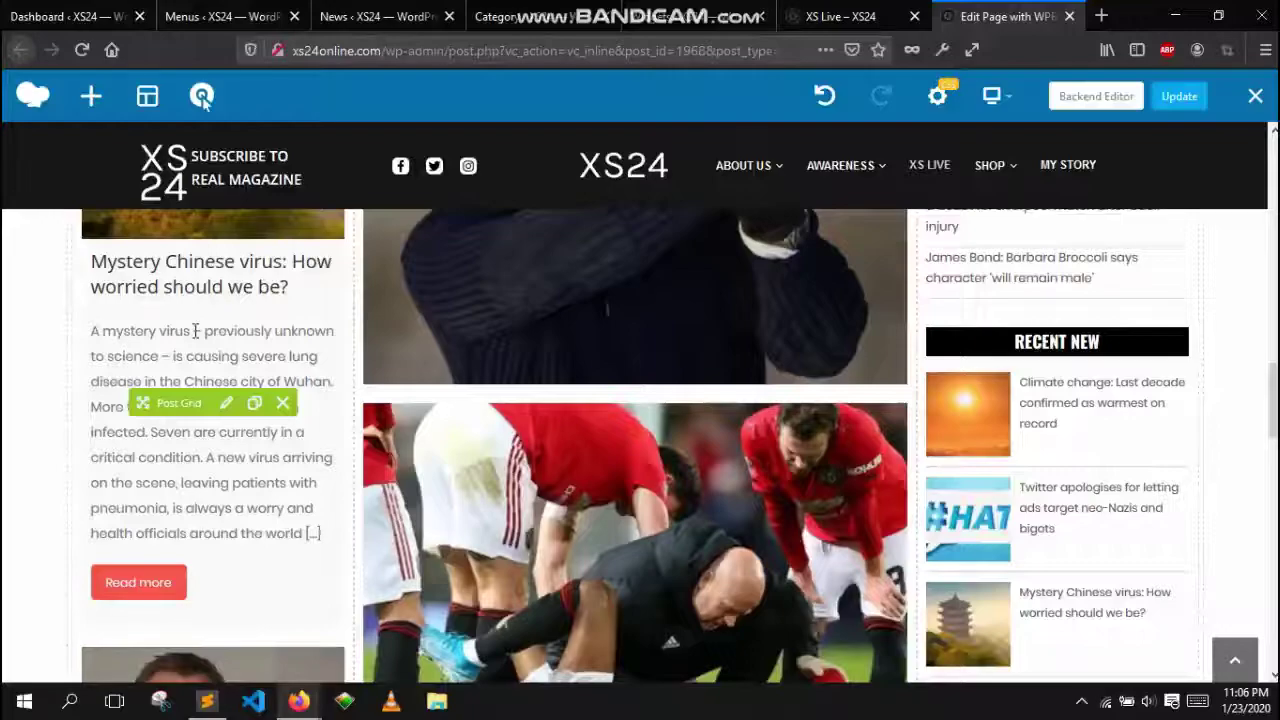
Open the middle column's post grid settings and review its News data source and the categories narrowing it
{"action": "scroll", "coordinate": [620, 470], "scroll_direction": "up", "scroll_amount": 3}
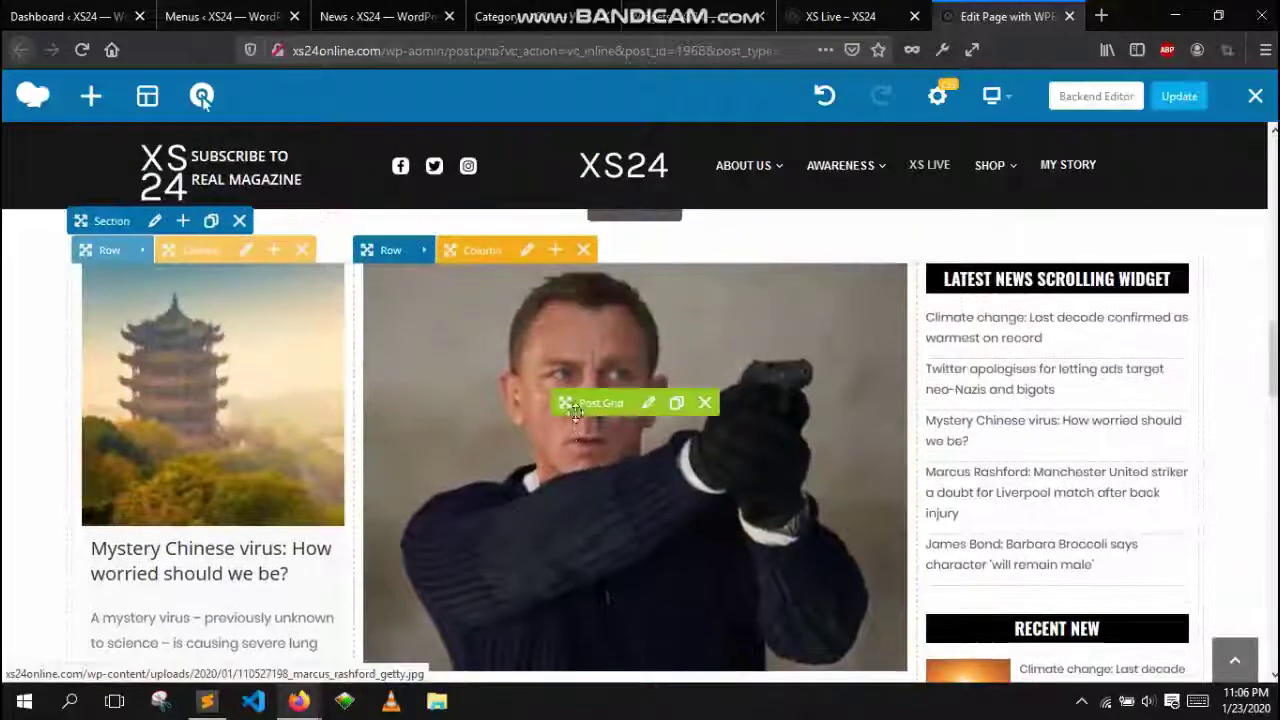
{"action": "scroll", "coordinate": [625, 485], "scroll_direction": "down", "scroll_amount": 2}
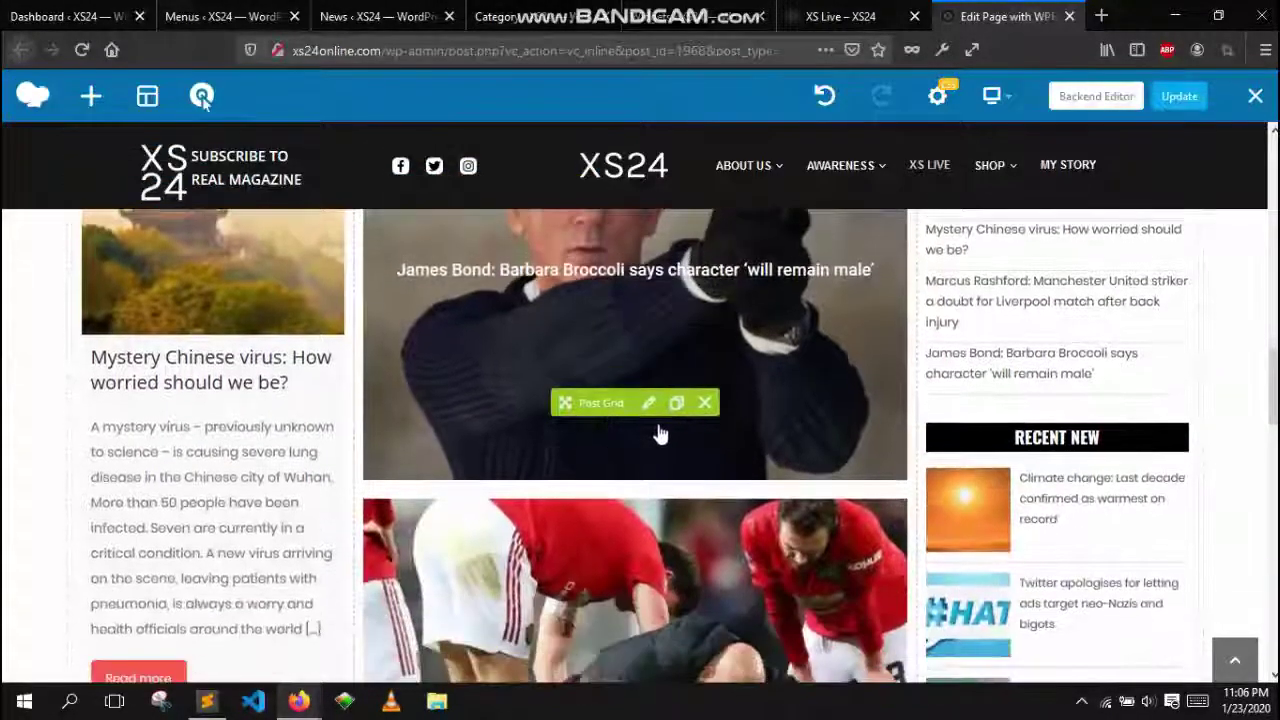
{"action": "left_click", "coordinate": [650, 404]}
{"action": "scroll", "coordinate": [738, 558], "scroll_direction": "down", "scroll_amount": 9}
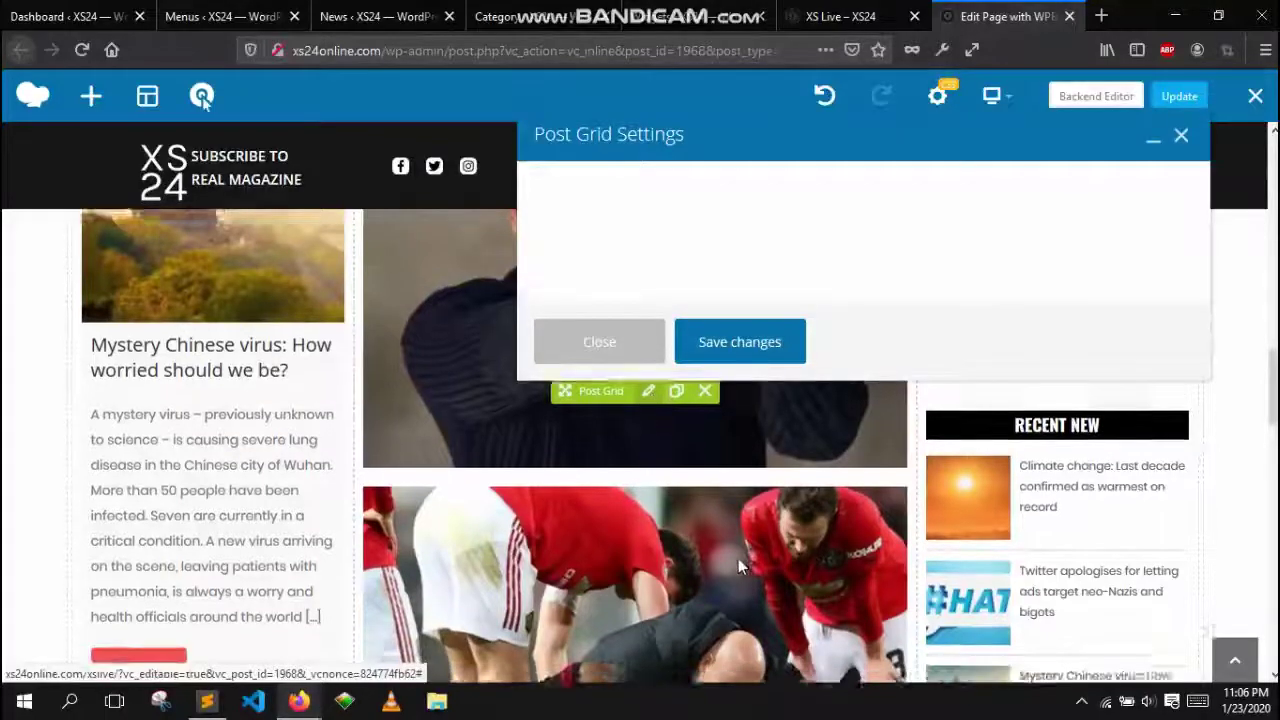
{"action": "scroll", "coordinate": [663, 540], "scroll_direction": "down", "scroll_amount": 2}
{"action": "scroll", "coordinate": [663, 533], "scroll_direction": "up", "scroll_amount": 8}
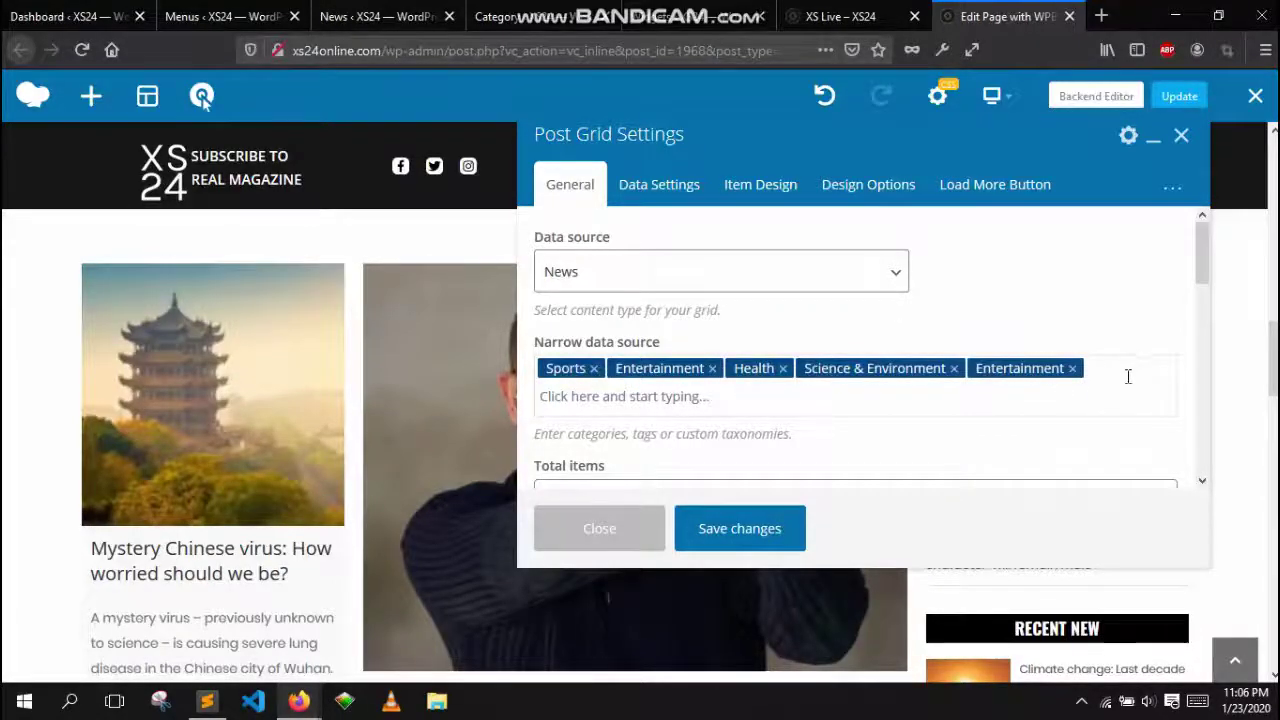
{"action": "scroll", "coordinate": [1071, 403], "scroll_direction": "down", "scroll_amount": 2}
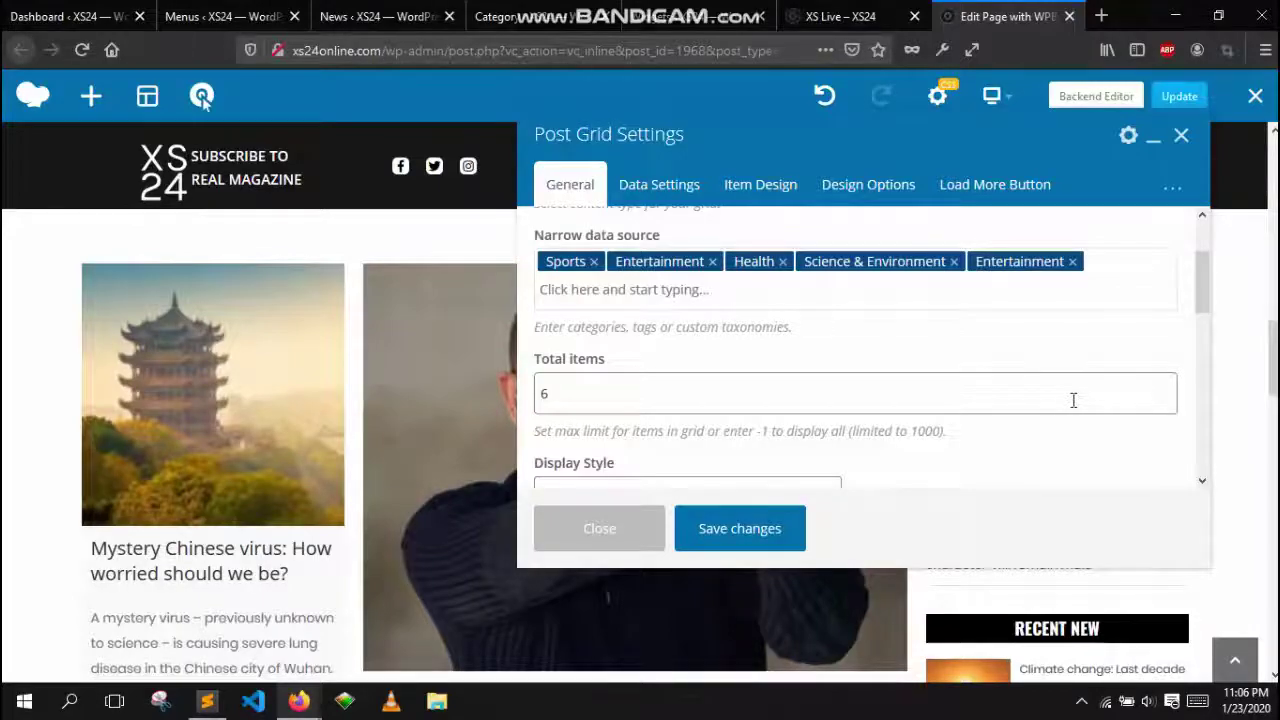
{"action": "left_click", "coordinate": [672, 306]}
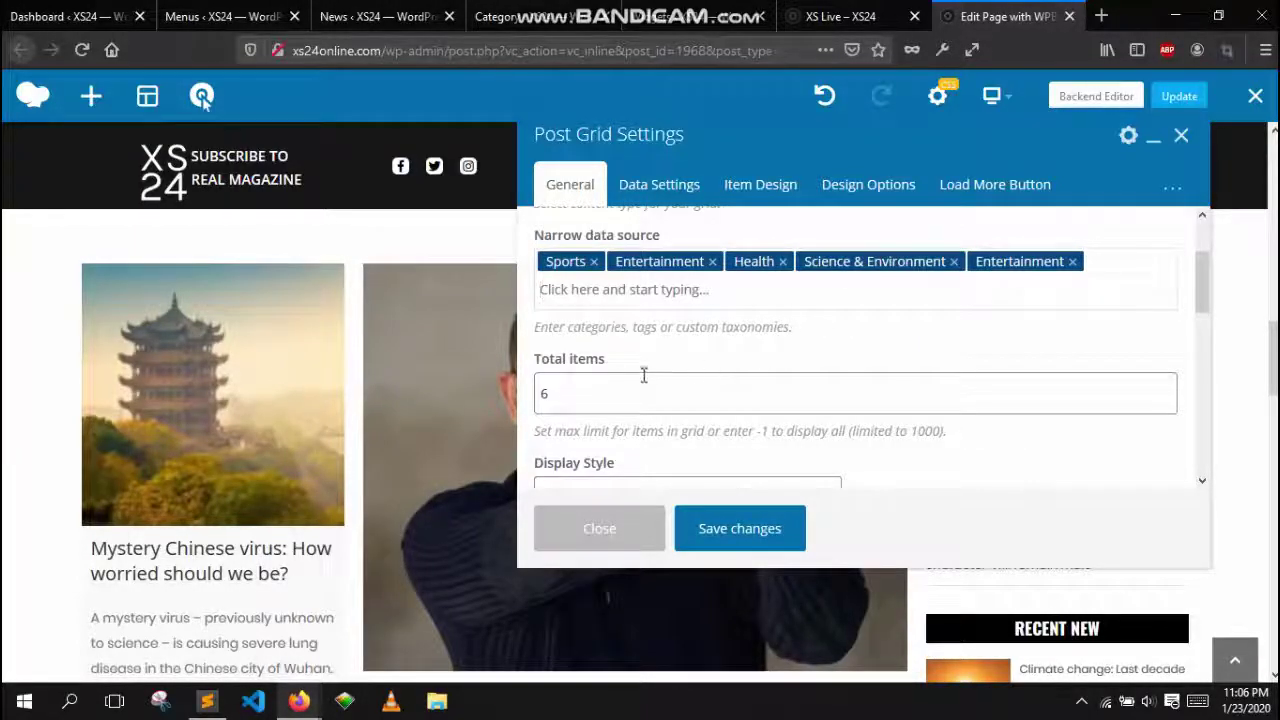
Check the middle grid's total items limit and narrowed categories against the articles it lists on the page
{"action": "left_click_drag", "start_coordinate": [570, 390], "coordinate": [541, 393]}
{"action": "scroll", "coordinate": [417, 400], "scroll_direction": "down", "scroll_amount": 10}
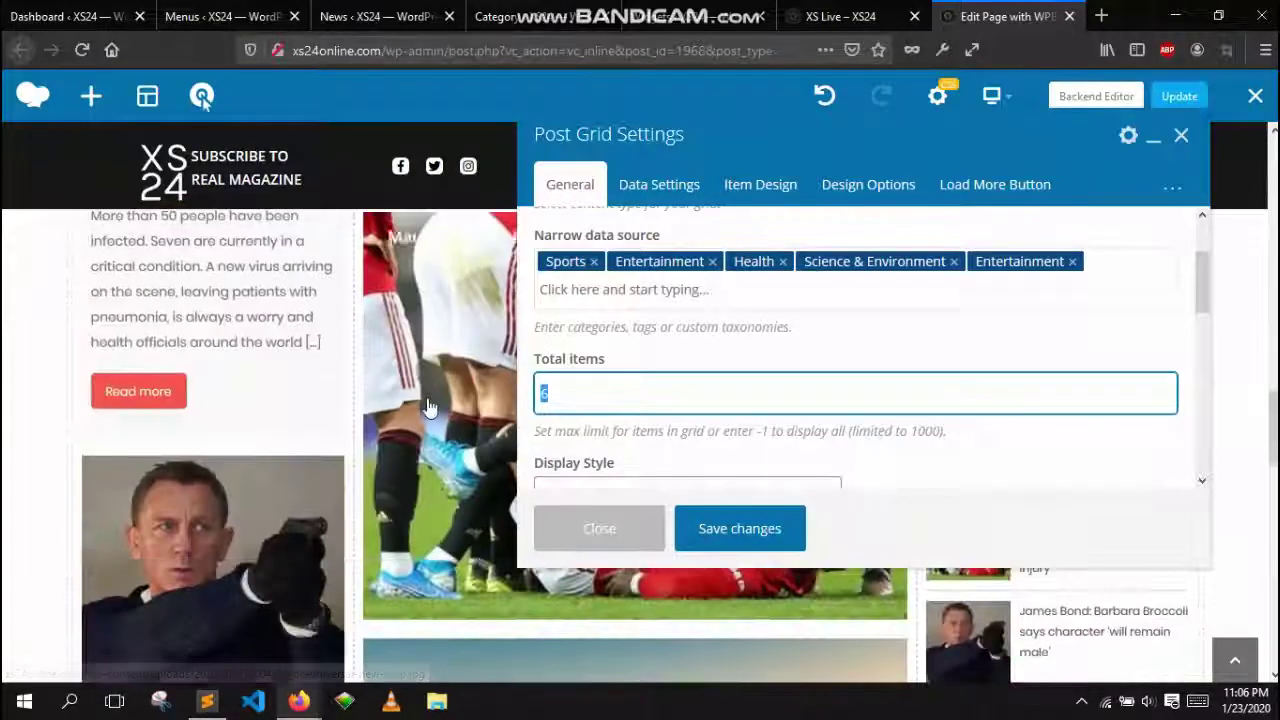
{"action": "scroll", "coordinate": [441, 412], "scroll_direction": "down", "scroll_amount": 4}
{"action": "scroll", "coordinate": [441, 410], "scroll_direction": "up", "scroll_amount": 9}
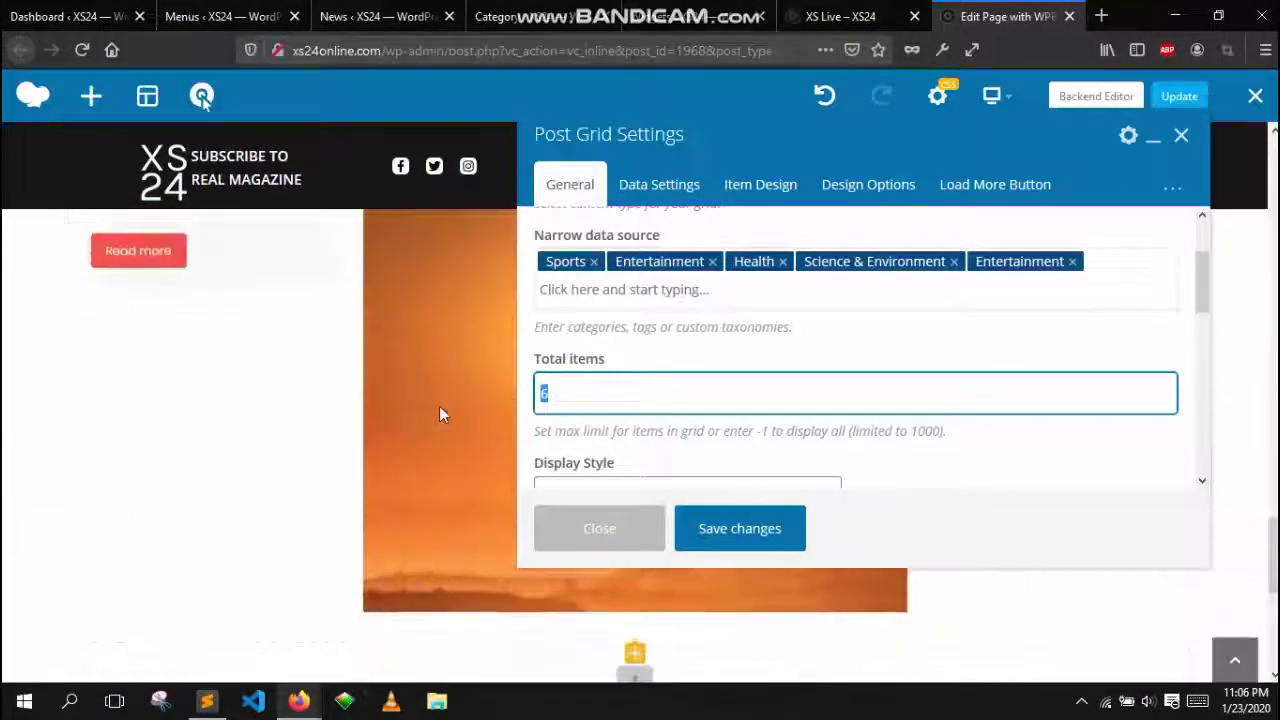
{"action": "scroll", "coordinate": [640, 330], "scroll_direction": "up", "scroll_amount": 2}
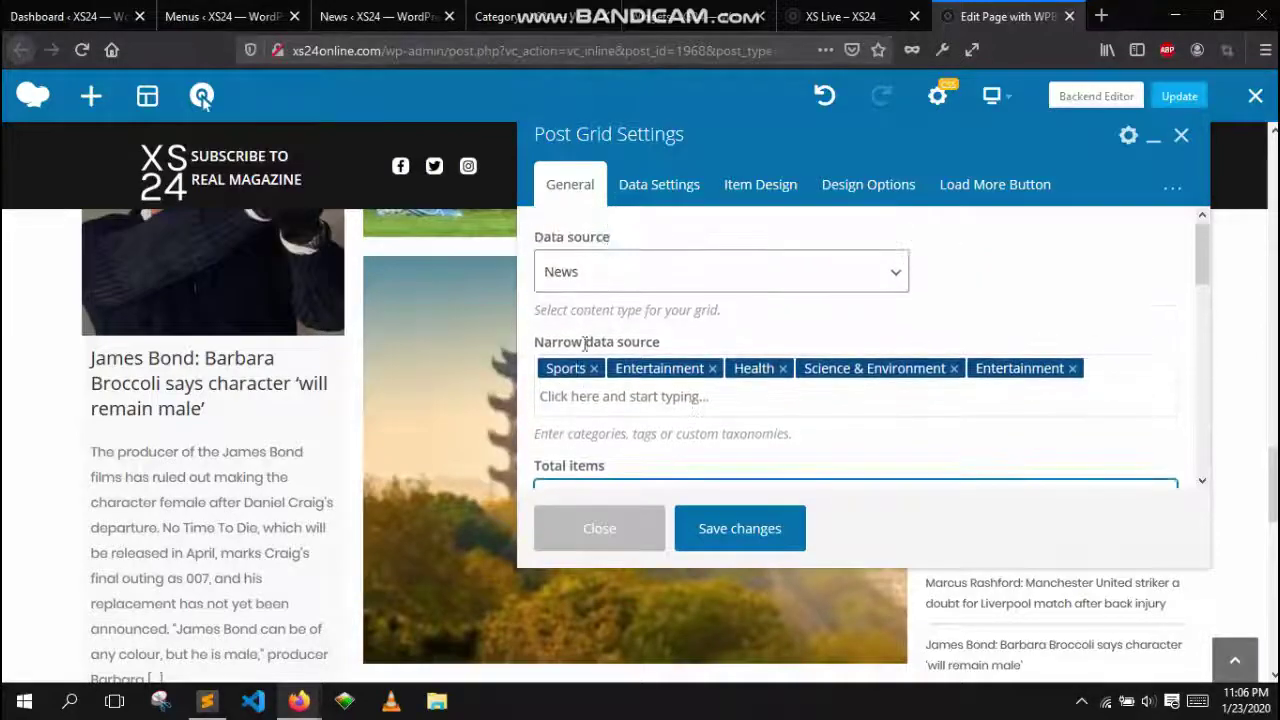
{"action": "scroll", "coordinate": [573, 385], "scroll_direction": "up", "scroll_amount": 5}
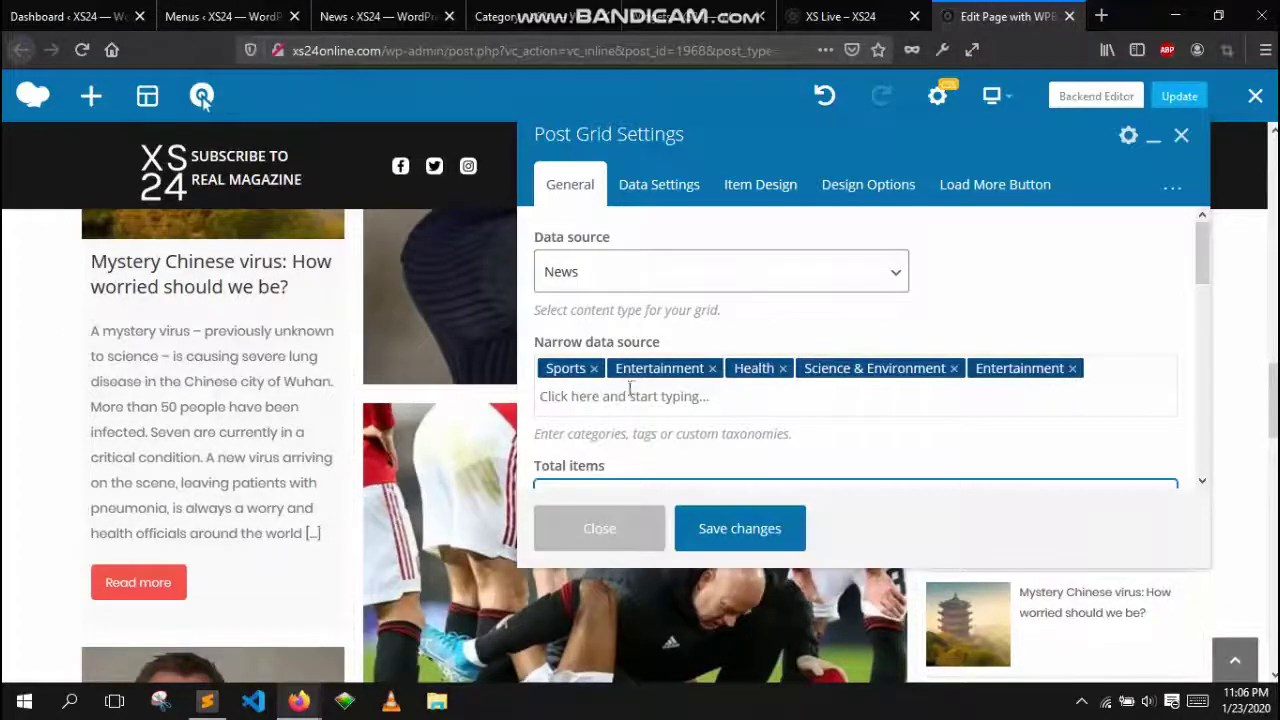
{"action": "scroll", "coordinate": [453, 455], "scroll_direction": "down", "scroll_amount": 4}
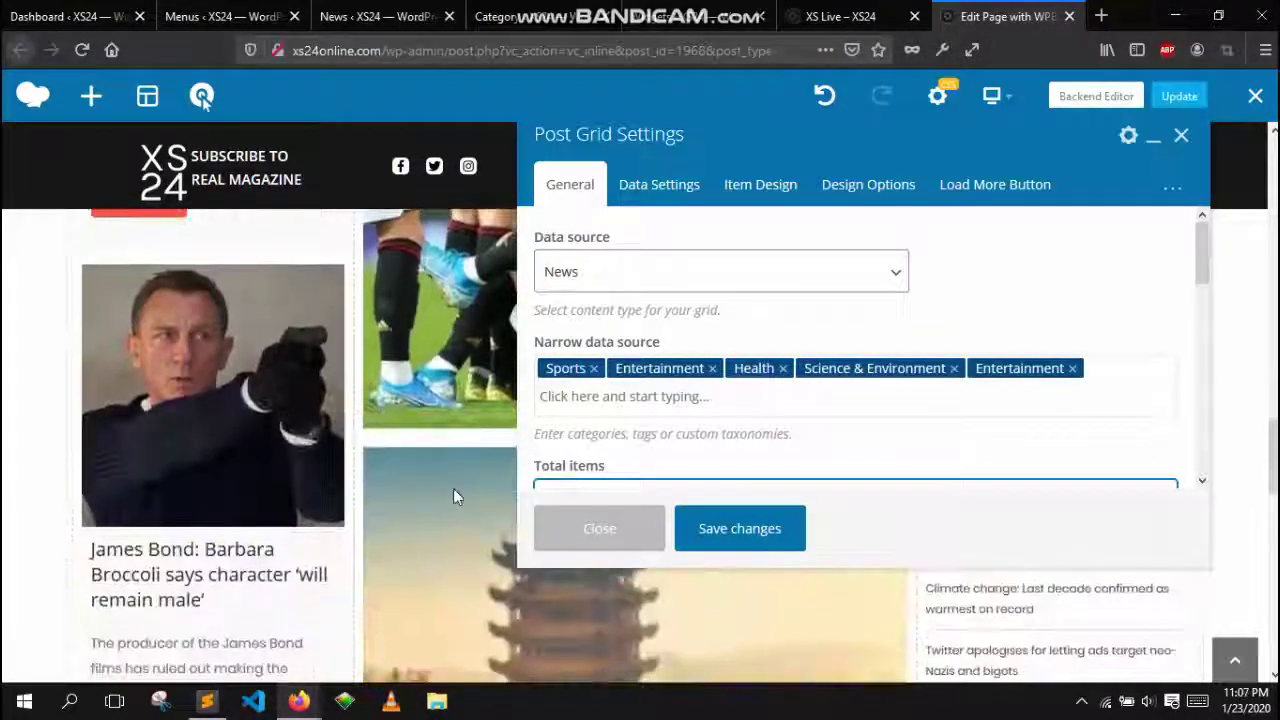
{"action": "scroll", "coordinate": [451, 492], "scroll_direction": "up", "scroll_amount": 4}
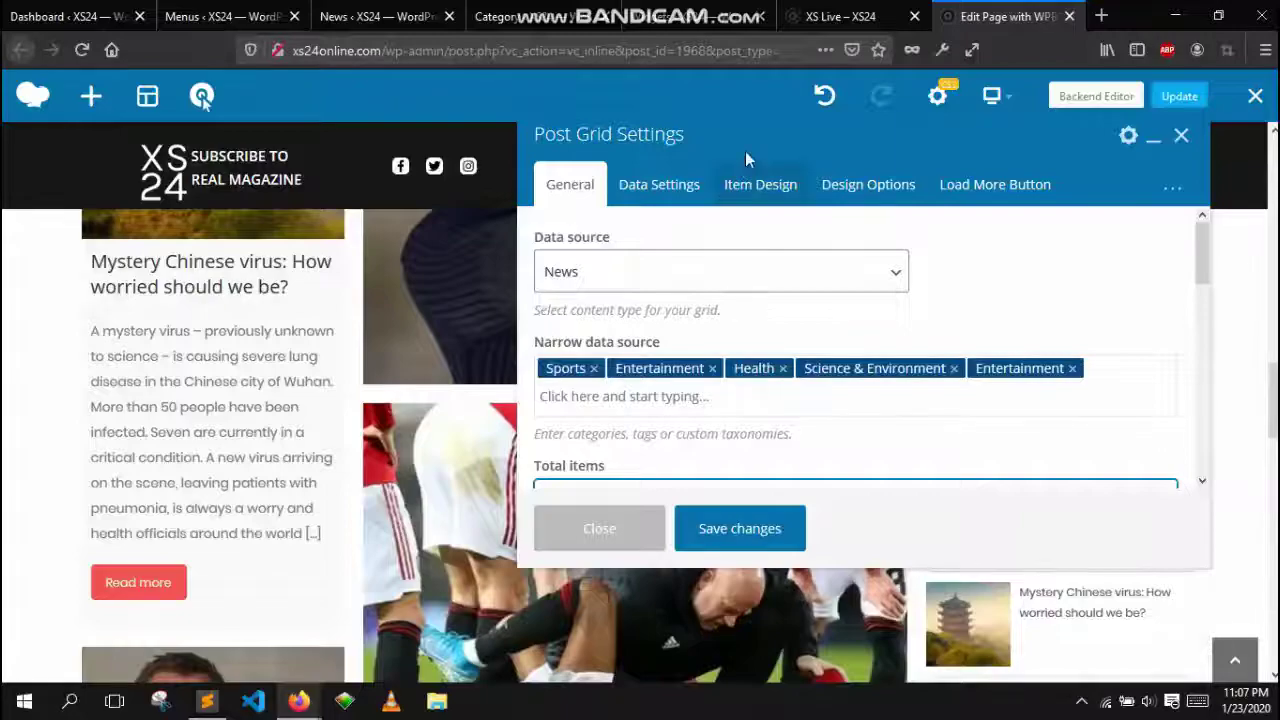
Try the Basic grid: Vertical flip element template on the middle post grid, save it and preview its articles
{"action": "left_click_drag", "start_coordinate": [745, 151], "coordinate": [882, 165]}
{"action": "left_click", "coordinate": [899, 212]}
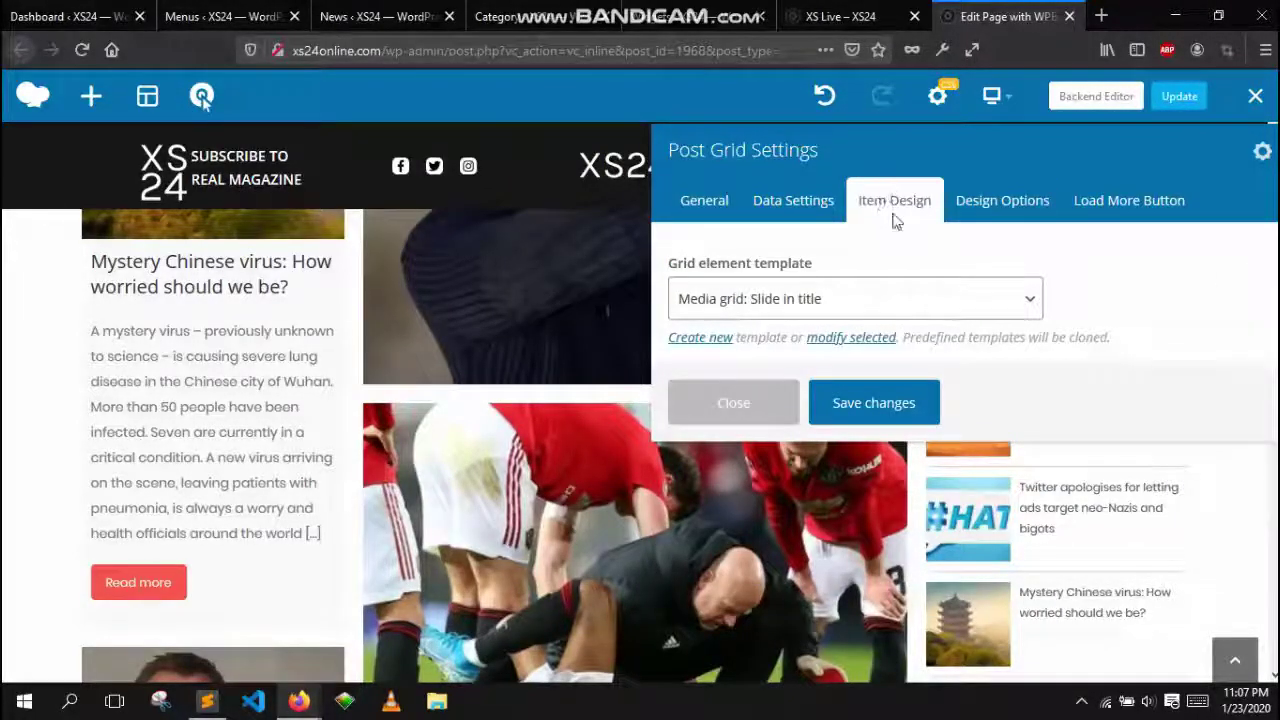
{"action": "scroll", "coordinate": [470, 418], "scroll_direction": "up", "scroll_amount": 2}
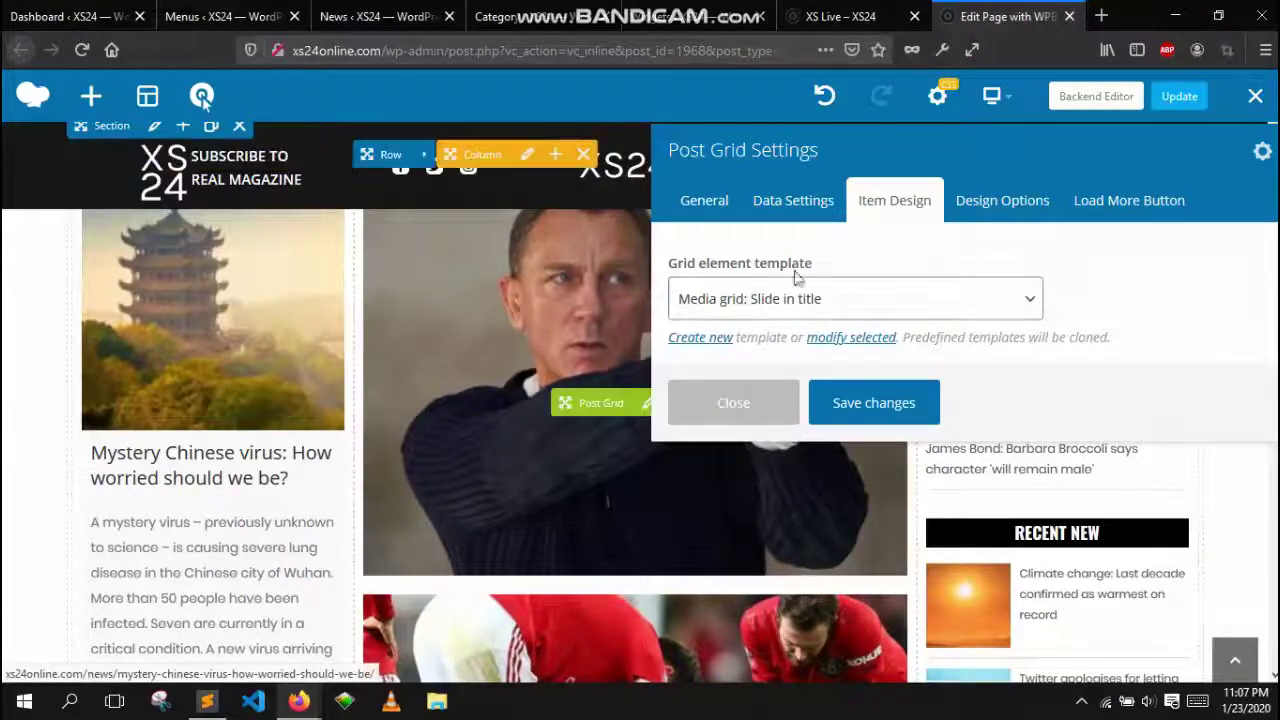
{"action": "left_click", "coordinate": [879, 309]}
{"action": "scroll", "coordinate": [858, 468], "scroll_direction": "up", "scroll_amount": 4}
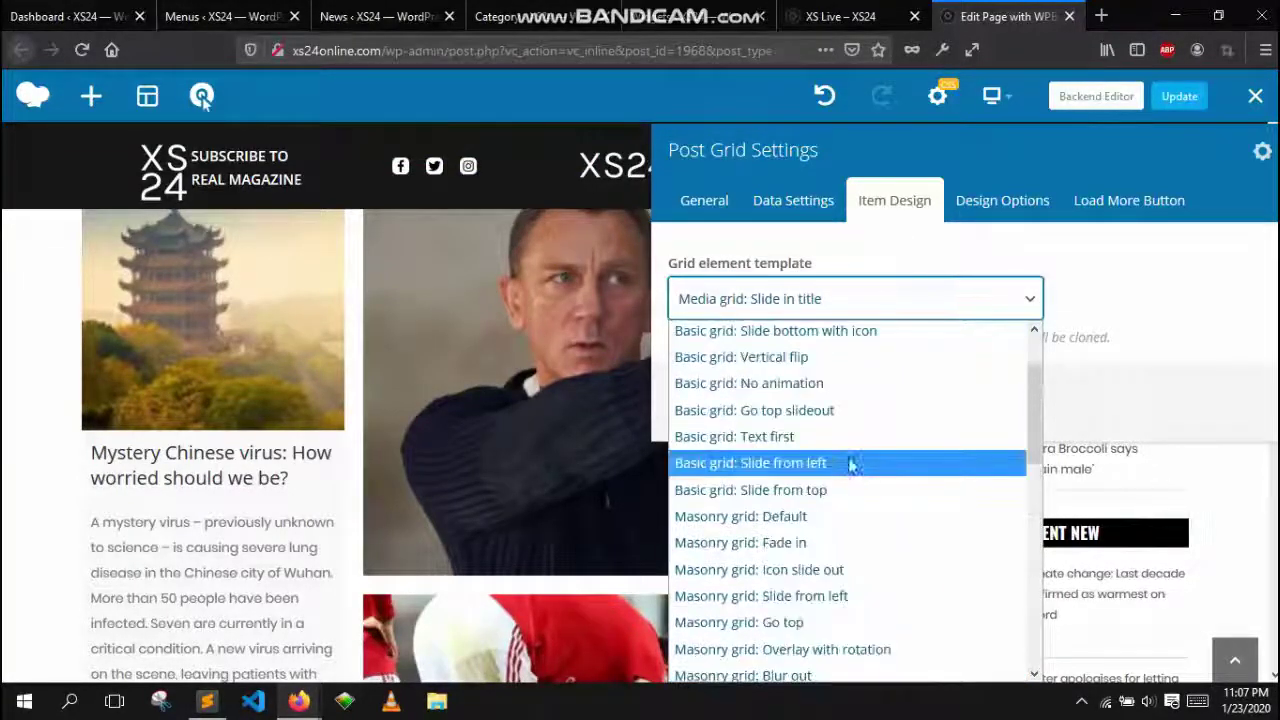
{"action": "left_click", "coordinate": [826, 366]}
{"action": "left_click", "coordinate": [858, 403]}
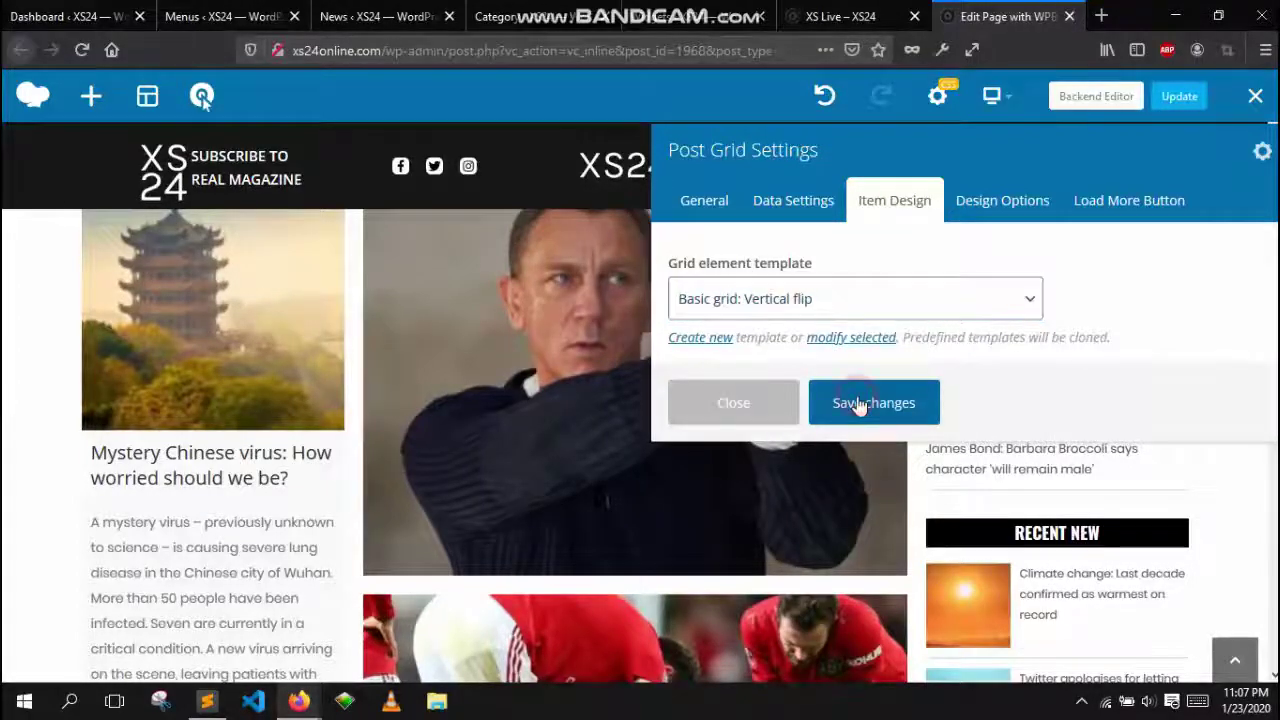
{"action": "left_click_drag", "start_coordinate": [720, 143], "coordinate": [988, 181]}
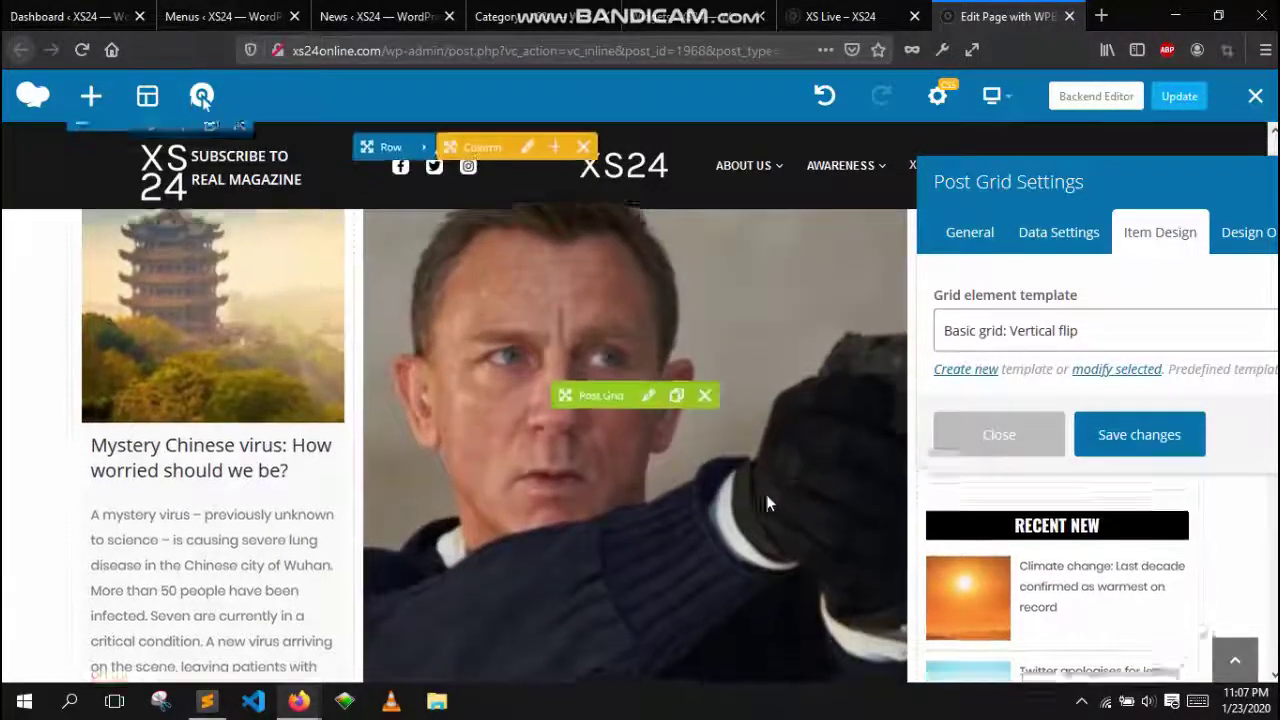
{"action": "scroll", "coordinate": [775, 500], "scroll_direction": "down", "scroll_amount": 3}
{"action": "scroll", "coordinate": [784, 498], "scroll_direction": "down", "scroll_amount": 4}
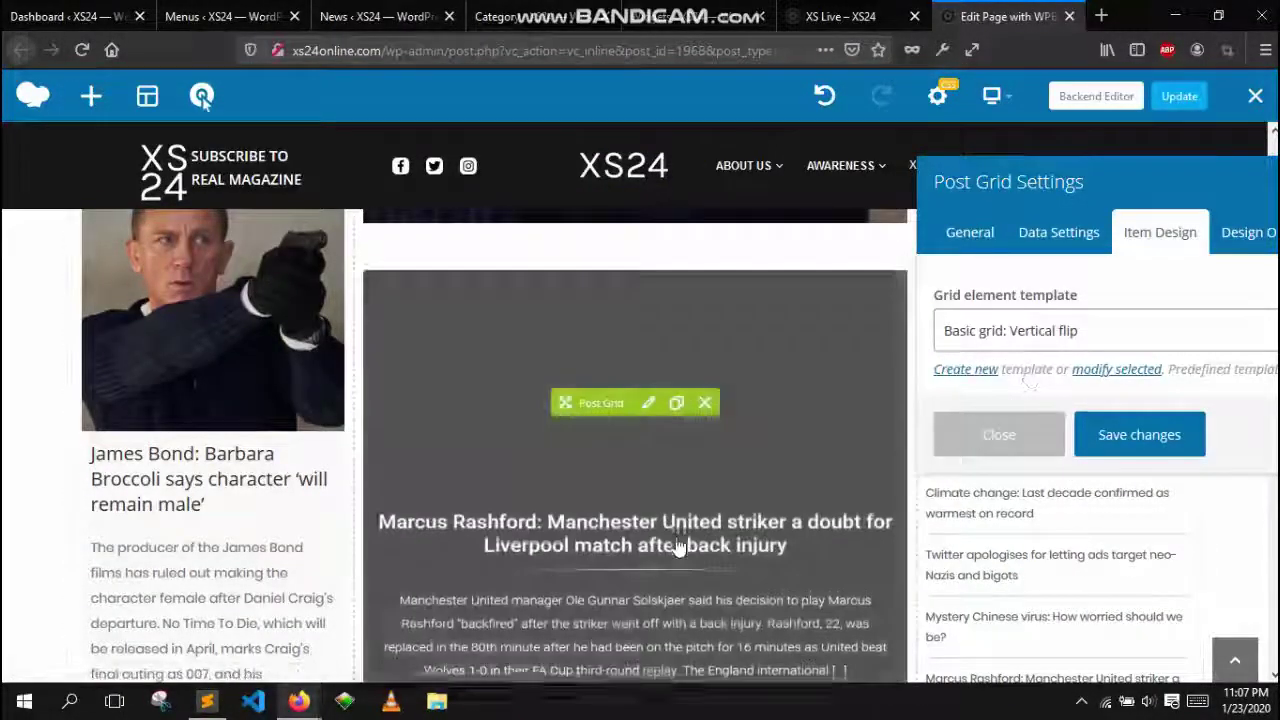
Change the middle post grid's element template to Basic grid: Slide from top, save it and preview the articles
{"action": "left_click", "coordinate": [1075, 280]}
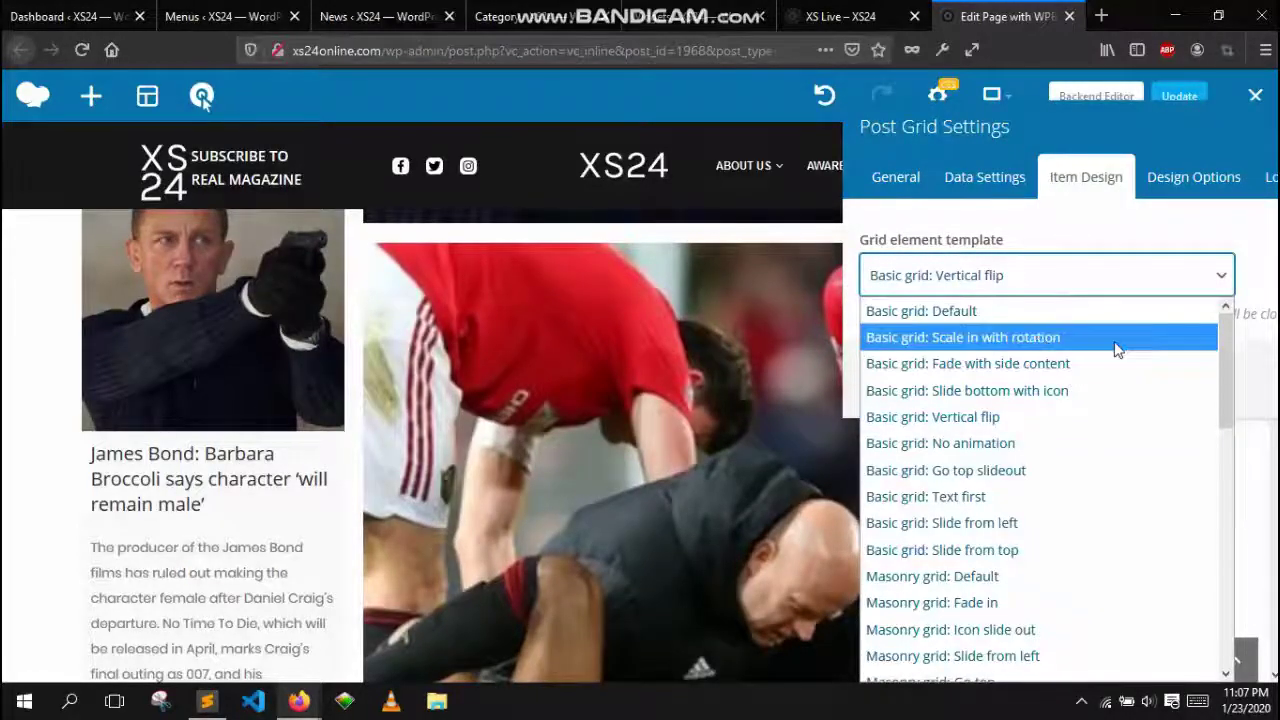
{"action": "scroll", "coordinate": [1105, 425], "scroll_direction": "down", "scroll_amount": 2}
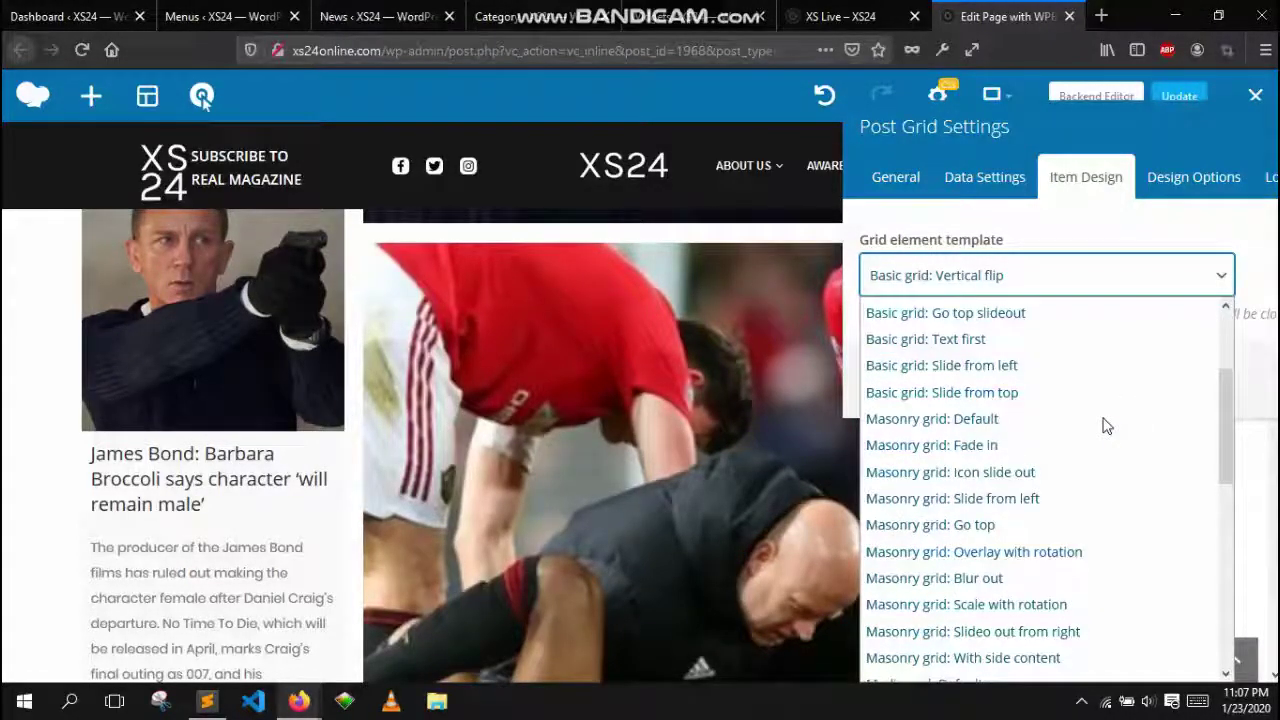
{"action": "left_click", "coordinate": [1052, 391]}
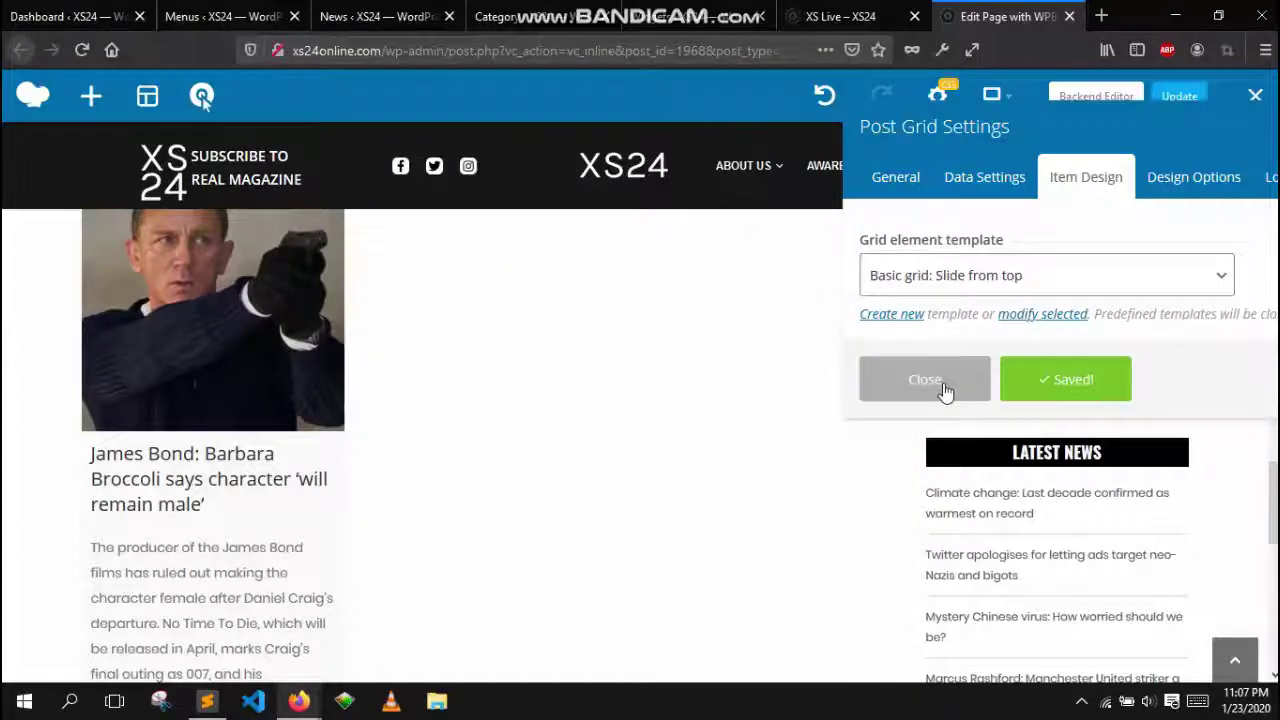
{"action": "left_click", "coordinate": [1027, 388]}
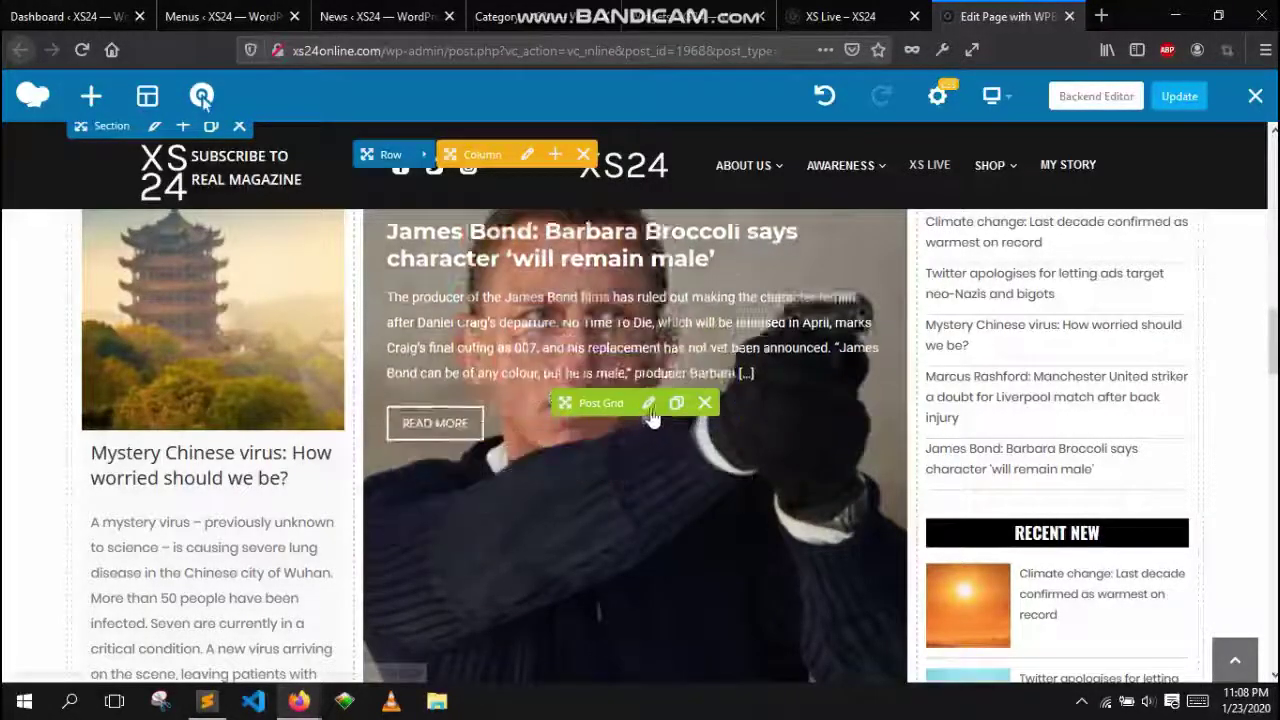
{"action": "scroll", "coordinate": [786, 403], "scroll_direction": "up", "scroll_amount": 2}
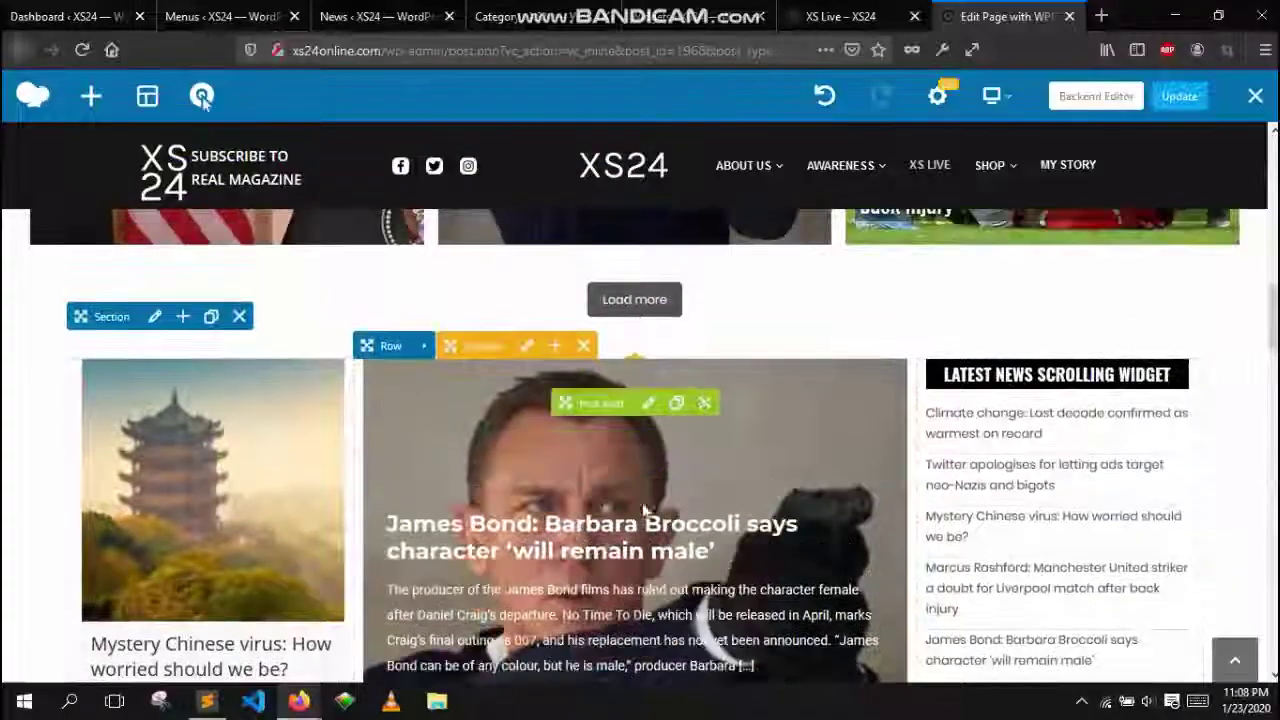
{"action": "scroll", "coordinate": [695, 428], "scroll_direction": "down", "scroll_amount": 2}
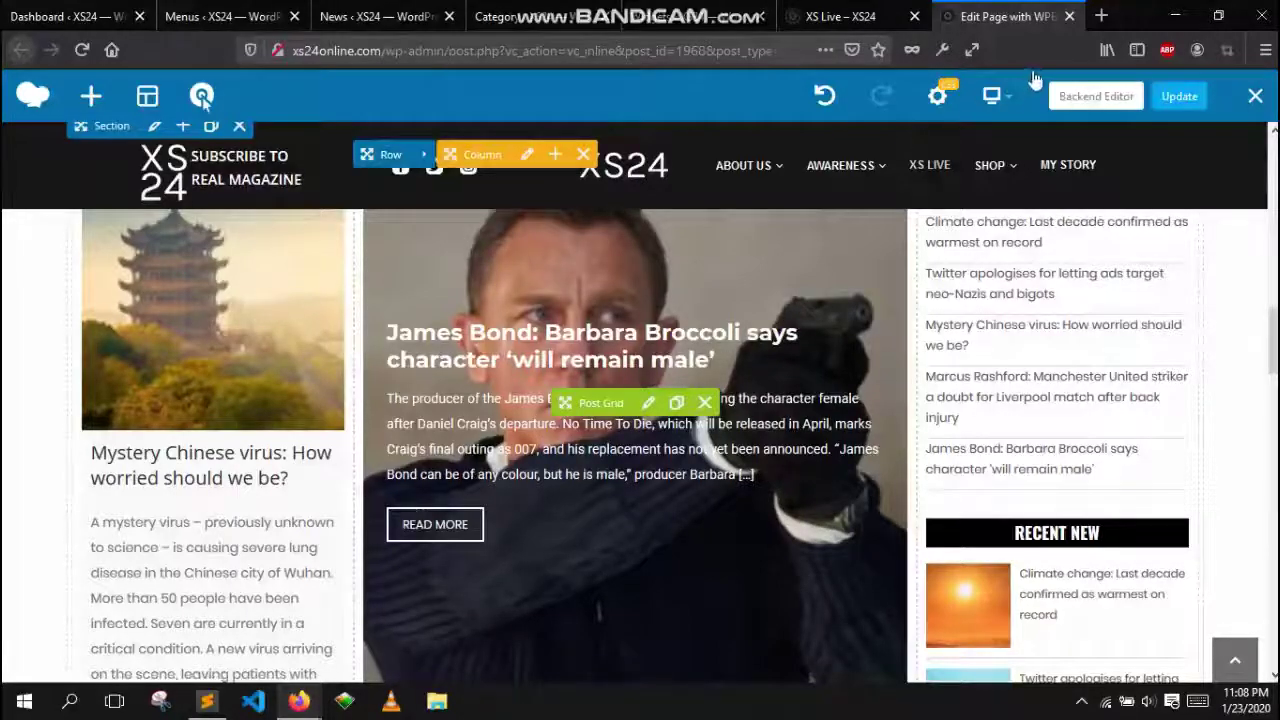
Update the page and view the middle post grid on the reloaded live XS Live page
{"action": "left_click", "coordinate": [1189, 105]}
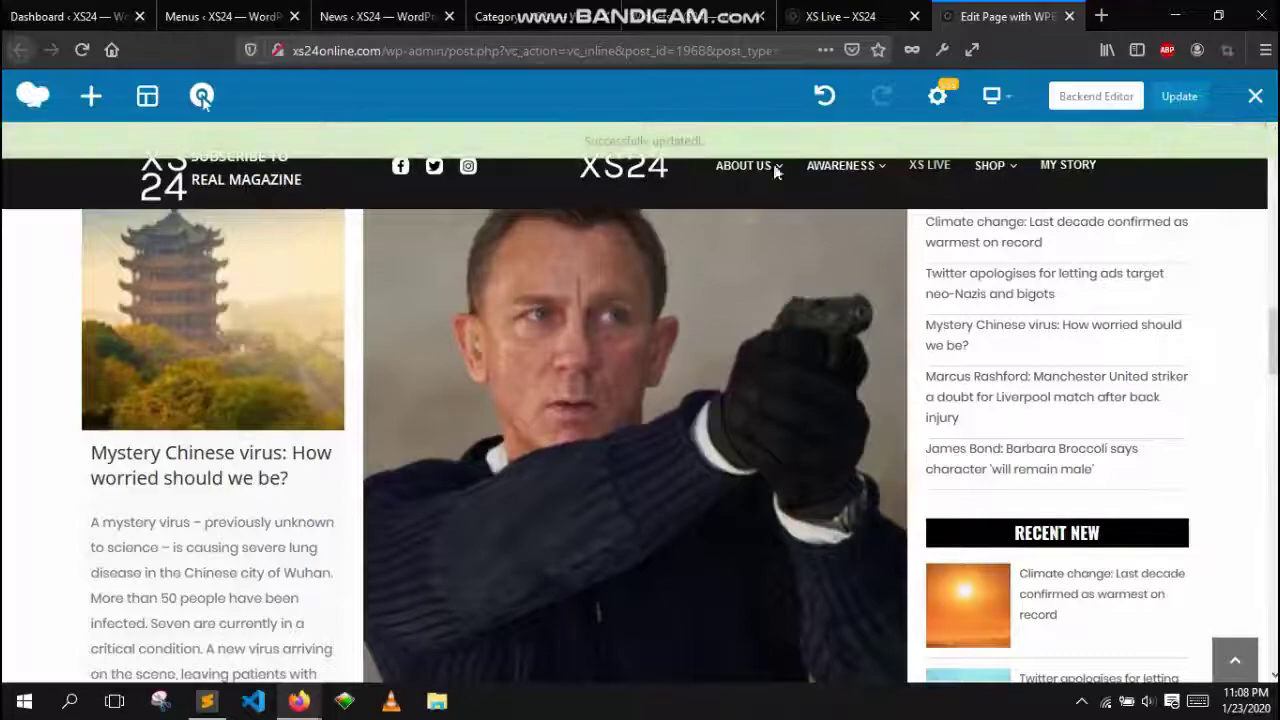
{"action": "left_click", "coordinate": [840, 16]}
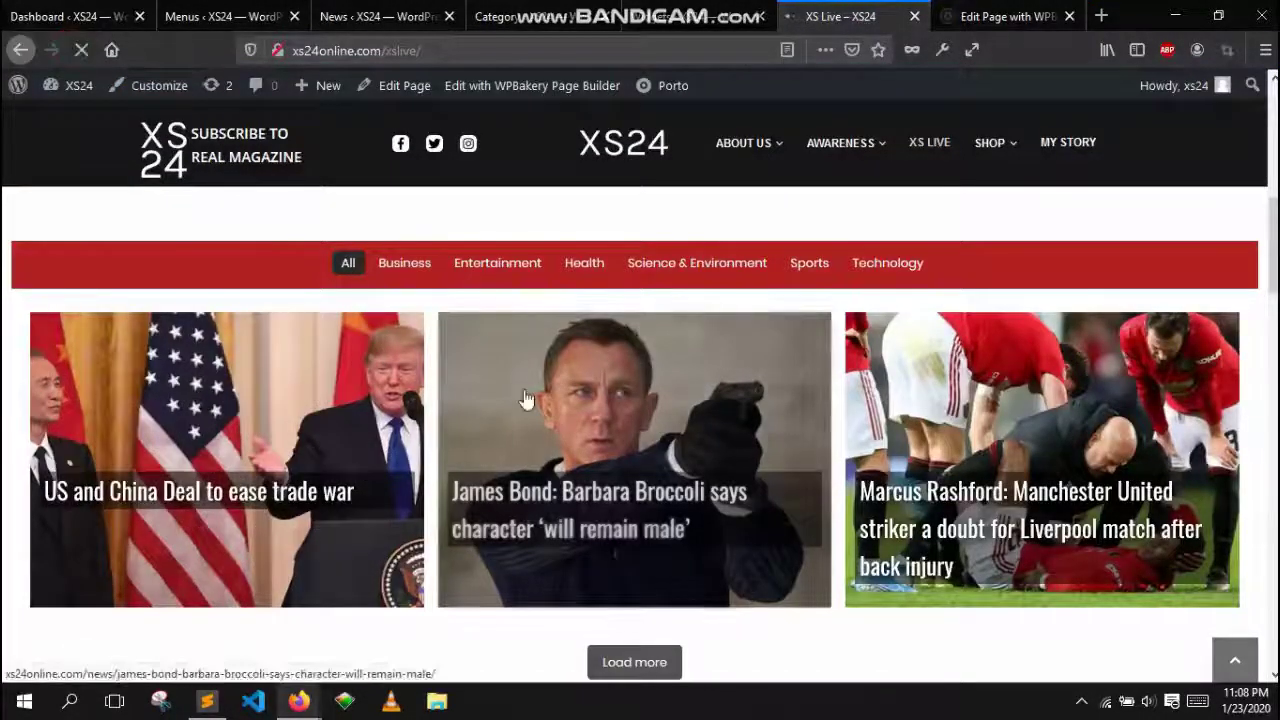
{"action": "scroll", "coordinate": [528, 398], "scroll_direction": "up", "scroll_amount": 6}
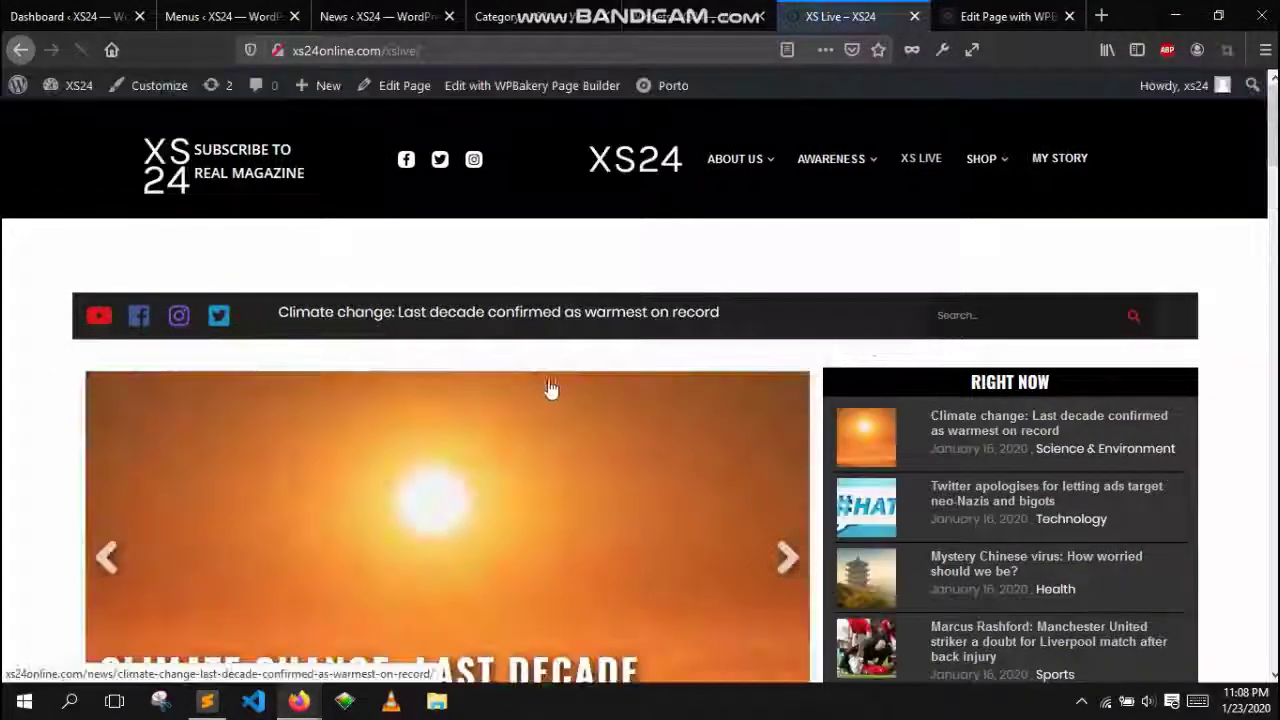
{"action": "scroll", "coordinate": [545, 390], "scroll_direction": "down", "scroll_amount": 3}
{"action": "scroll", "coordinate": [563, 388], "scroll_direction": "down", "scroll_amount": 6}
{"action": "scroll", "coordinate": [562, 384], "scroll_direction": "up", "scroll_amount": 1}
{"action": "scroll", "coordinate": [561, 384], "scroll_direction": "down", "scroll_amount": 5}
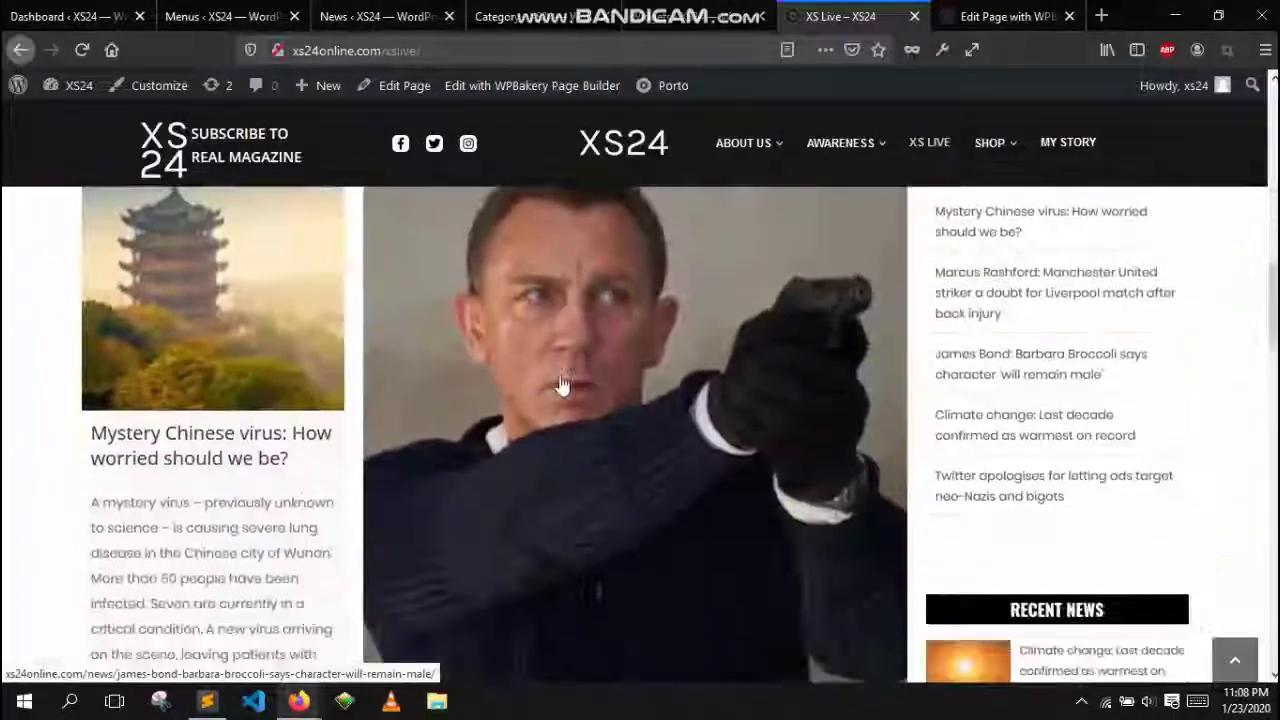